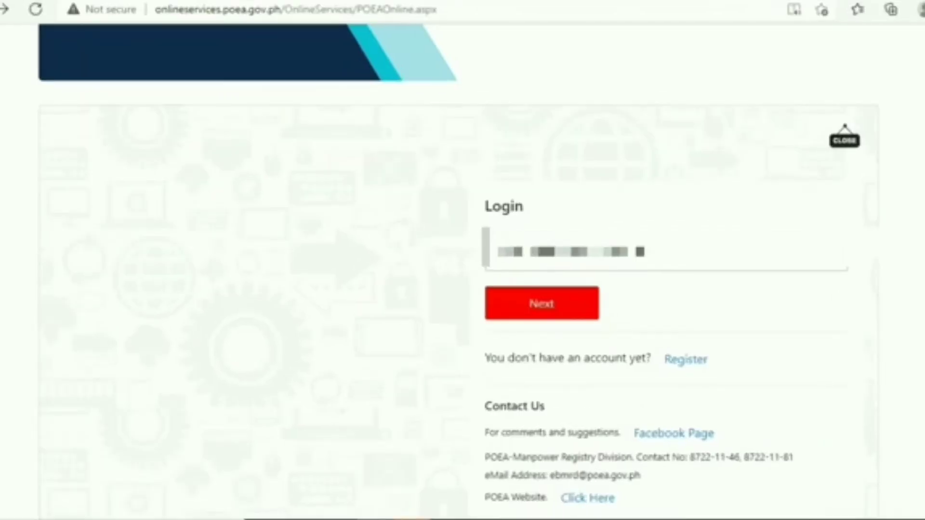
Continue past the login identifier, enter the account password and log in to the eRegistration dashboard
{"action": "key", "text": "Return"}
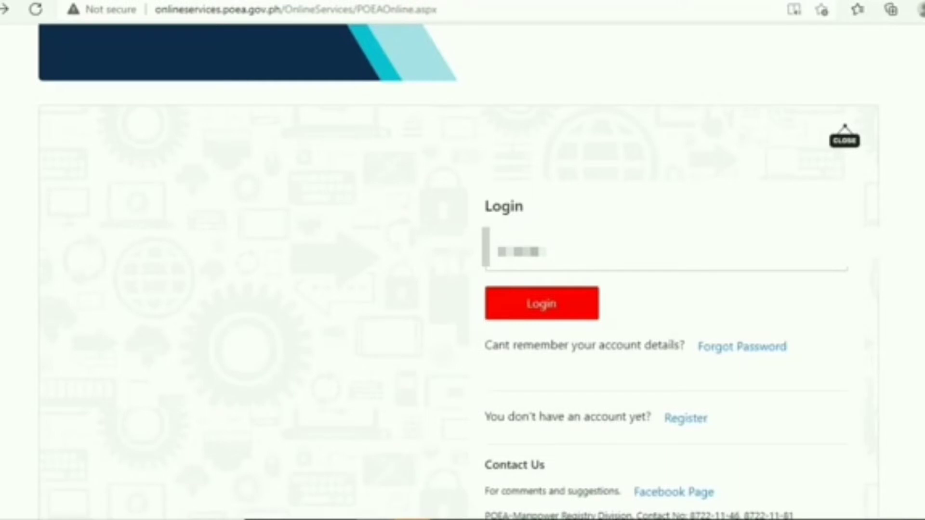
{"action": "type", "text": "••"}
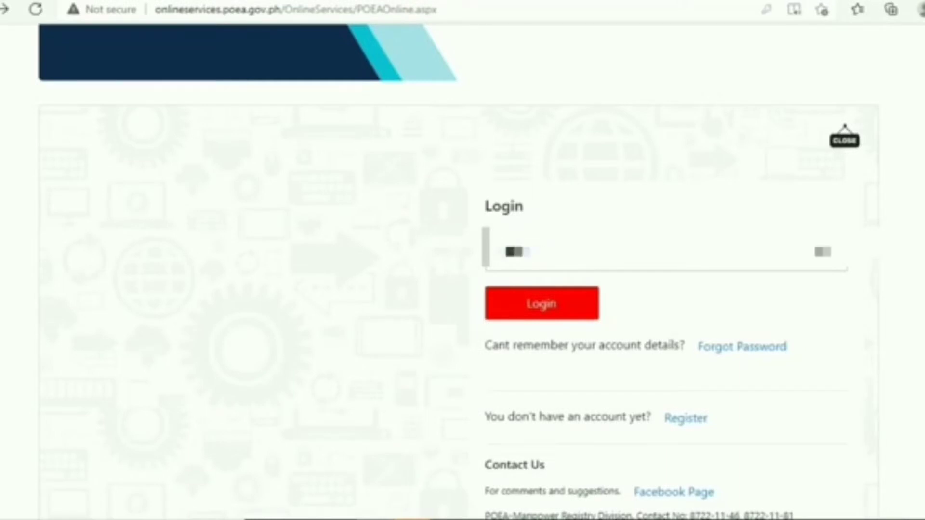
{"action": "type", "text": "•"}
{"action": "key", "text": "Return"}
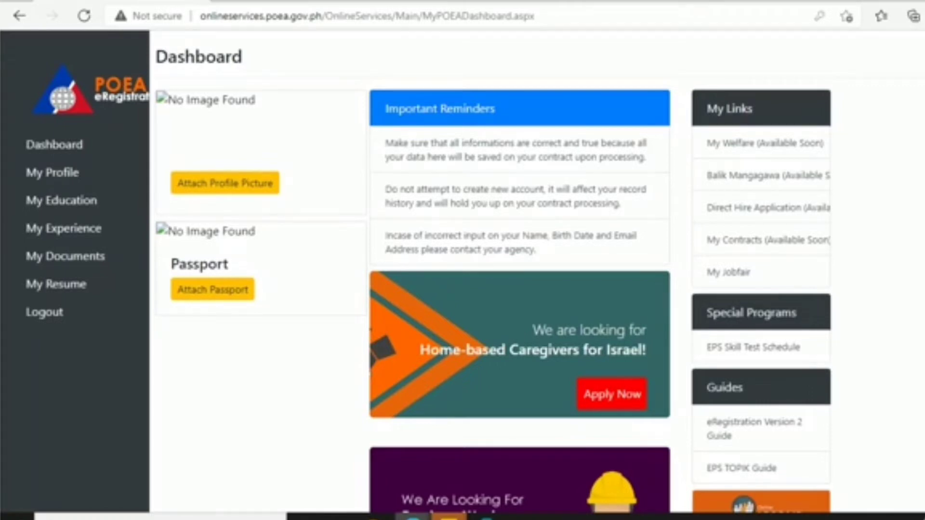
{"action": "key", "text": "Tab"}
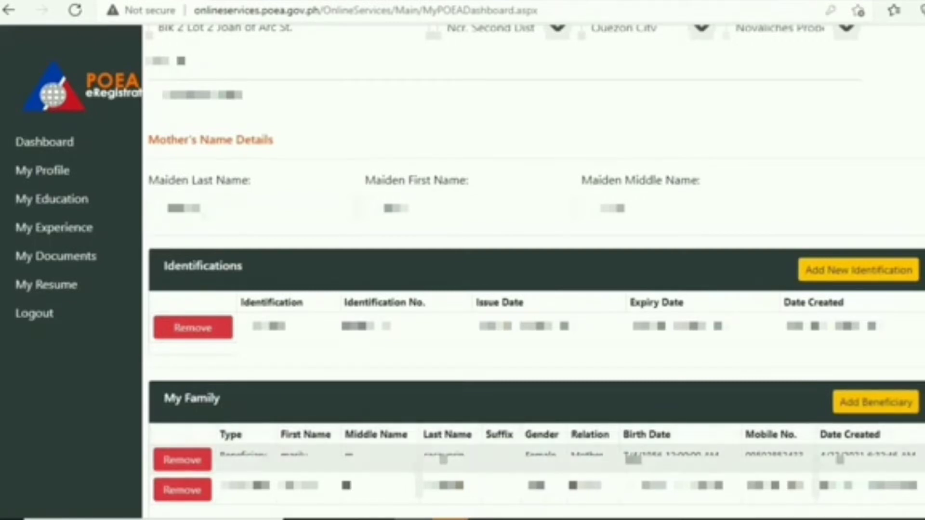
Start a new beneficiary entry in My Family and set Set as Beneficiary to Yes
{"action": "left_click", "coordinate": [876, 402]}
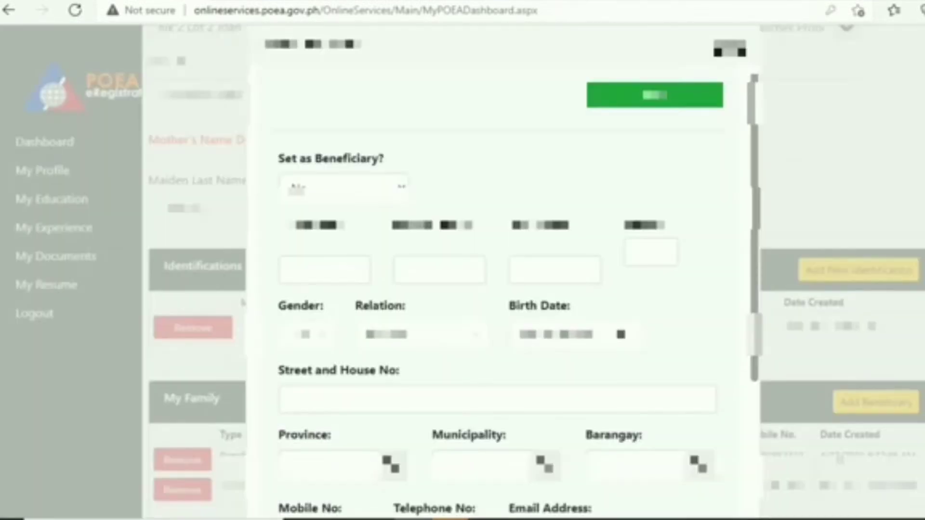
{"action": "left_click", "coordinate": [343, 188]}
{"action": "left_click", "coordinate": [303, 228]}
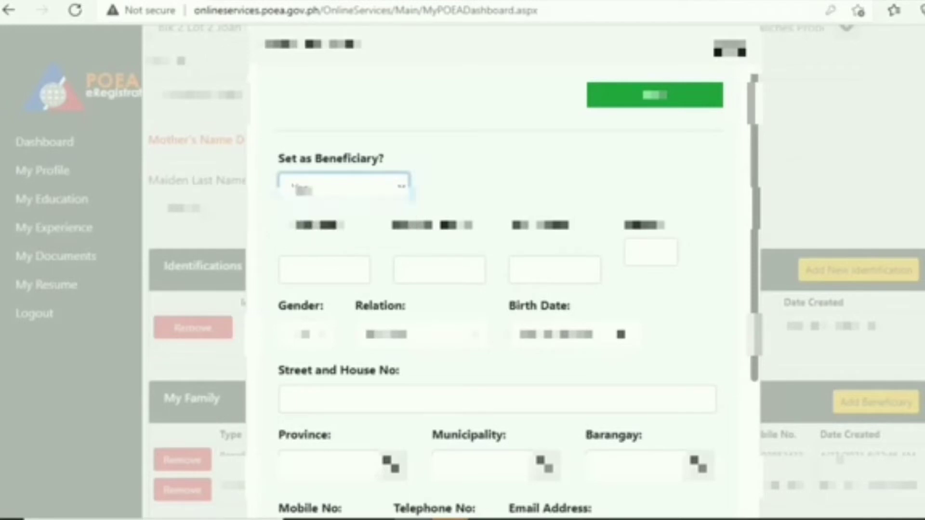
Examine the name, address, contact and other detail fields of the beneficiary form, and close it without saving
{"action": "left_click", "coordinate": [325, 270]}
{"action": "left_click", "coordinate": [440, 269]}
{"action": "left_click", "coordinate": [554, 269]}
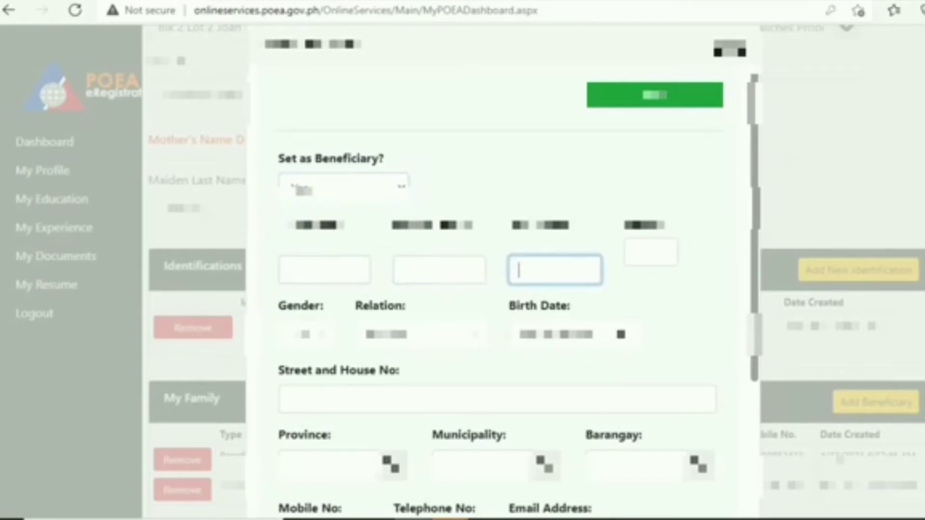
{"action": "left_click", "coordinate": [651, 252]}
{"action": "scroll", "coordinate": [503, 289], "scroll_direction": "down", "scroll_amount": 3}
{"action": "left_click", "coordinate": [497, 264]}
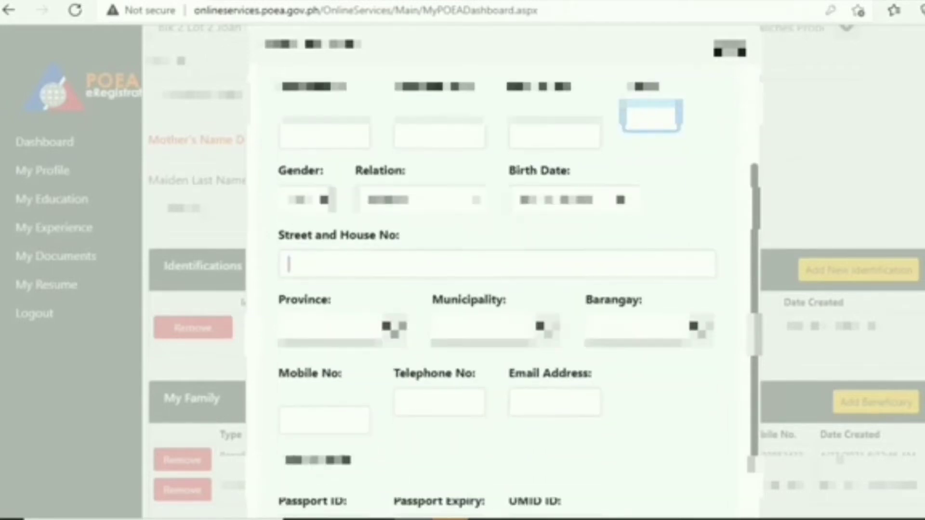
{"action": "scroll", "coordinate": [501, 289], "scroll_direction": "down", "scroll_amount": 1}
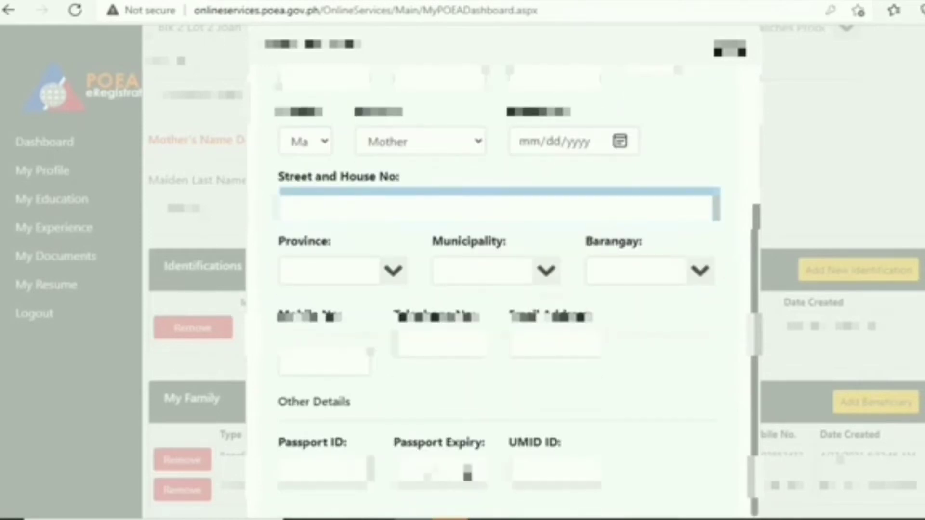
{"action": "scroll", "coordinate": [500, 289], "scroll_direction": "up", "scroll_amount": 4}
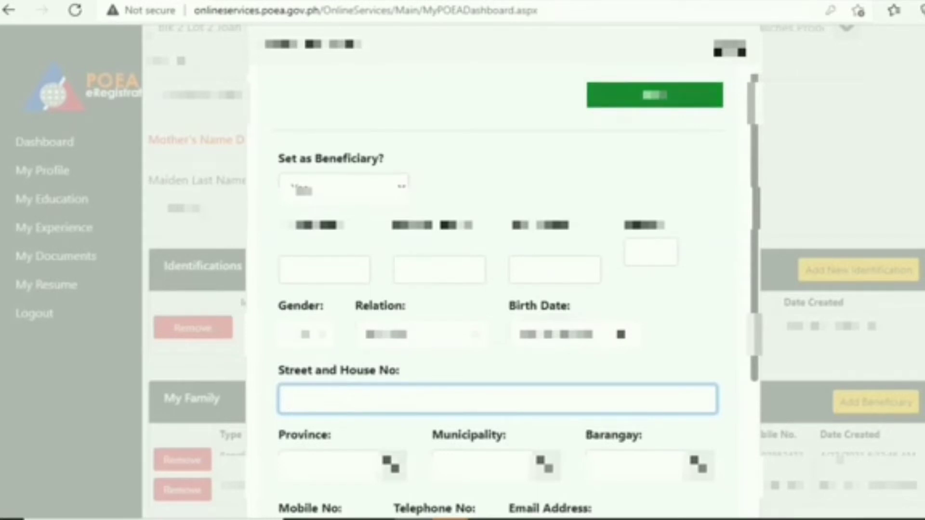
{"action": "left_click", "coordinate": [730, 48]}
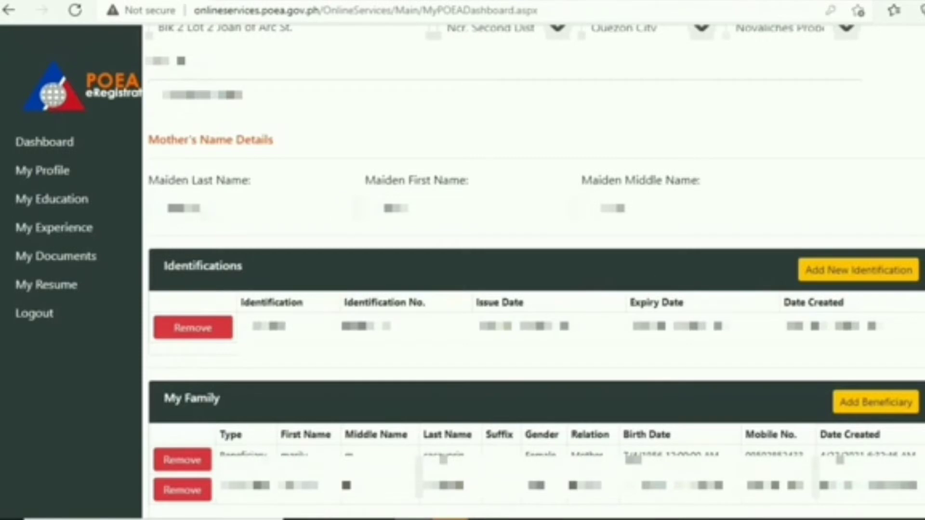
Open a new Educational Attainment entry in My Education and examine its category and school options
{"action": "left_click", "coordinate": [52, 199]}
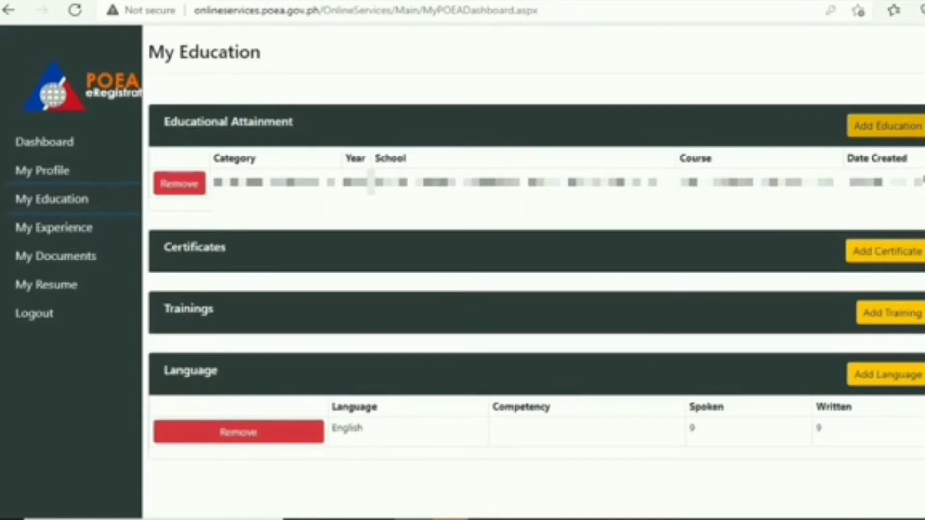
{"action": "left_click", "coordinate": [886, 126]}
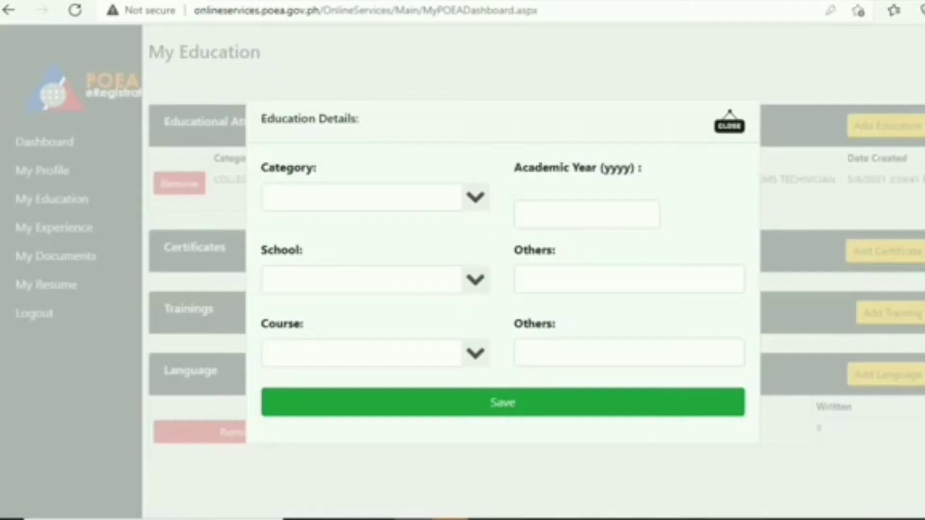
{"action": "left_click", "coordinate": [362, 197]}
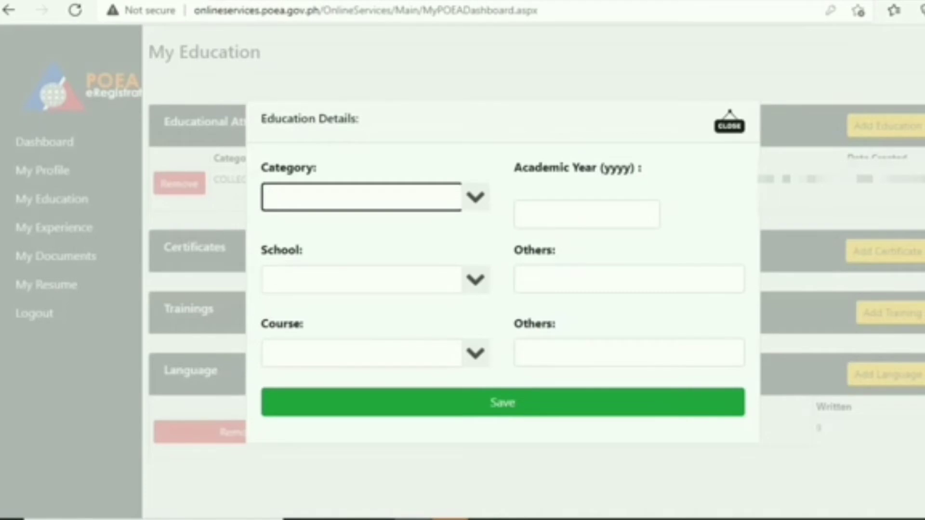
{"action": "left_click", "coordinate": [475, 197]}
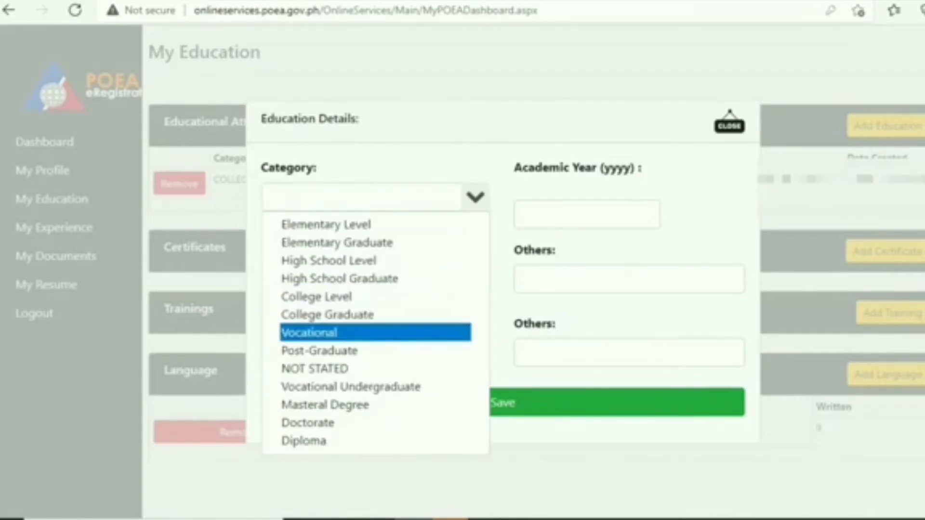
{"action": "left_click", "coordinate": [586, 214]}
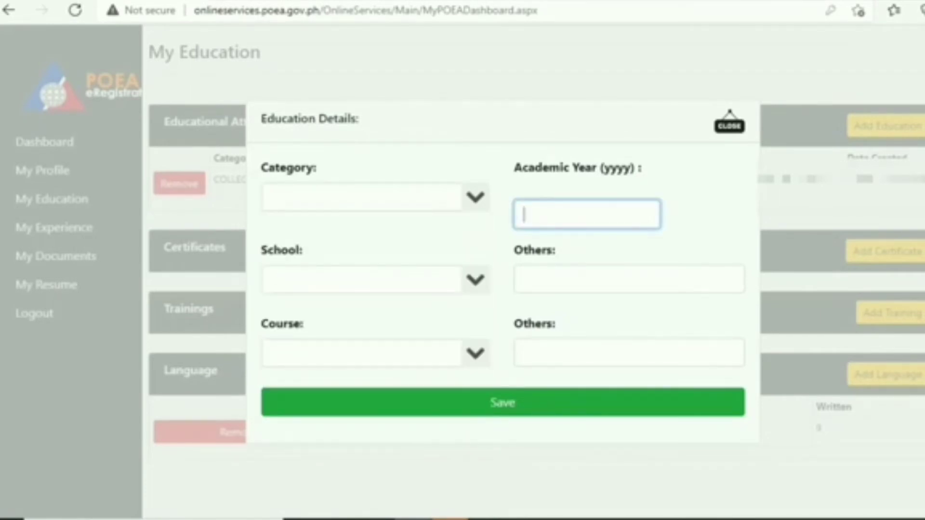
{"action": "left_click", "coordinate": [361, 279]}
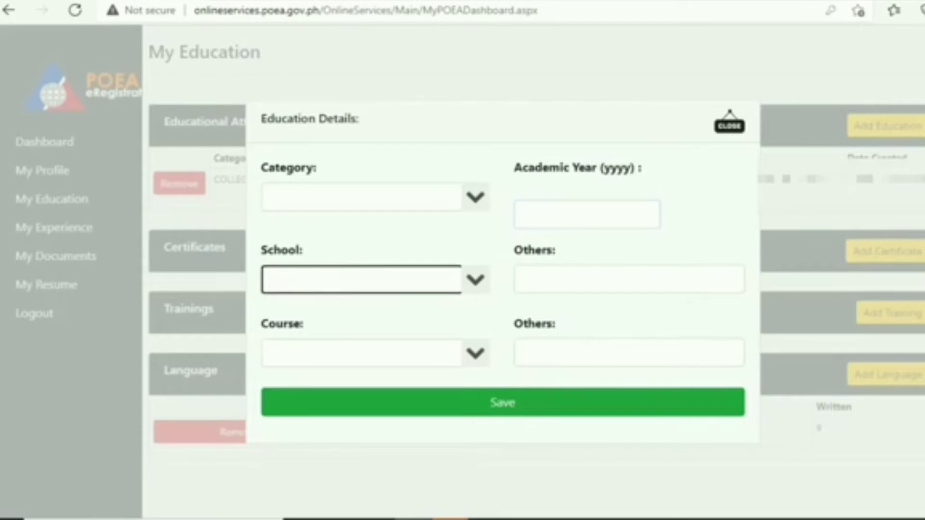
{"action": "left_click", "coordinate": [475, 279]}
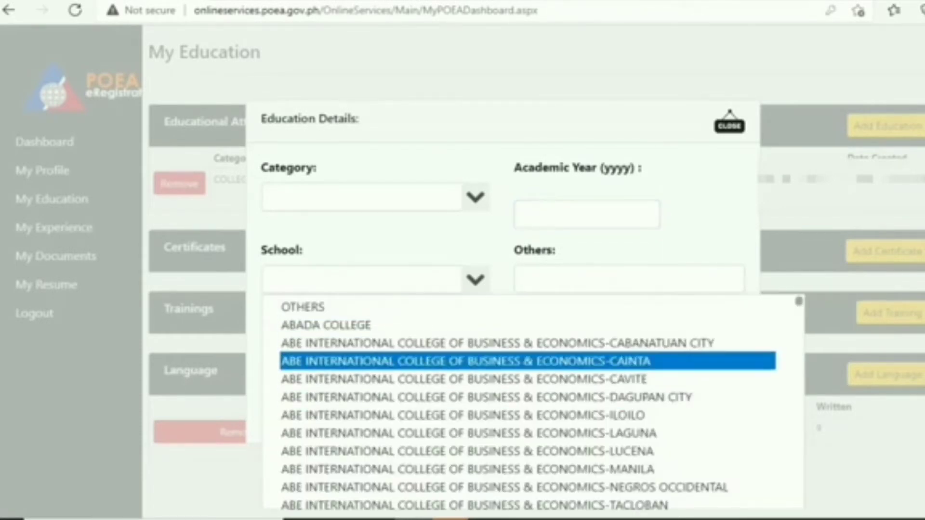
Set the education entry's category to College Graduate
{"action": "left_click", "coordinate": [475, 197]}
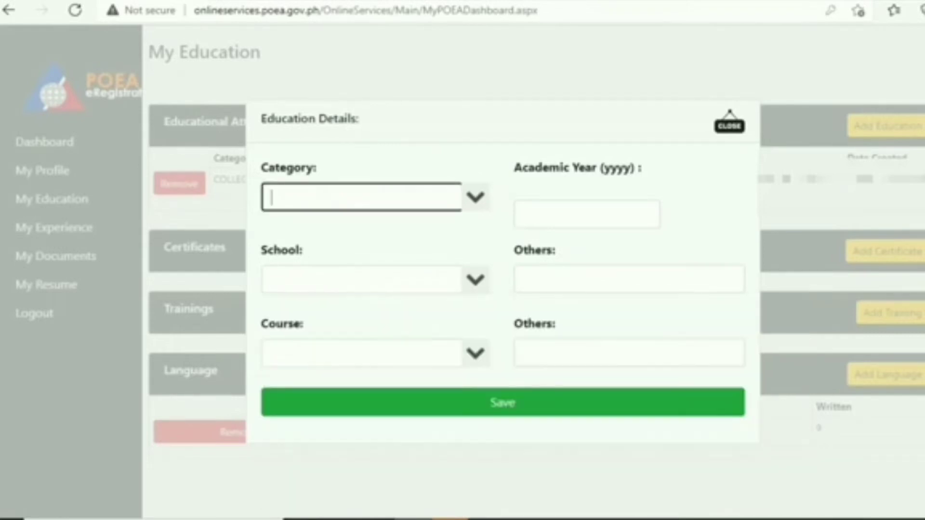
{"action": "left_click", "coordinate": [475, 197]}
{"action": "left_click", "coordinate": [476, 197]}
{"action": "left_click", "coordinate": [366, 296]}
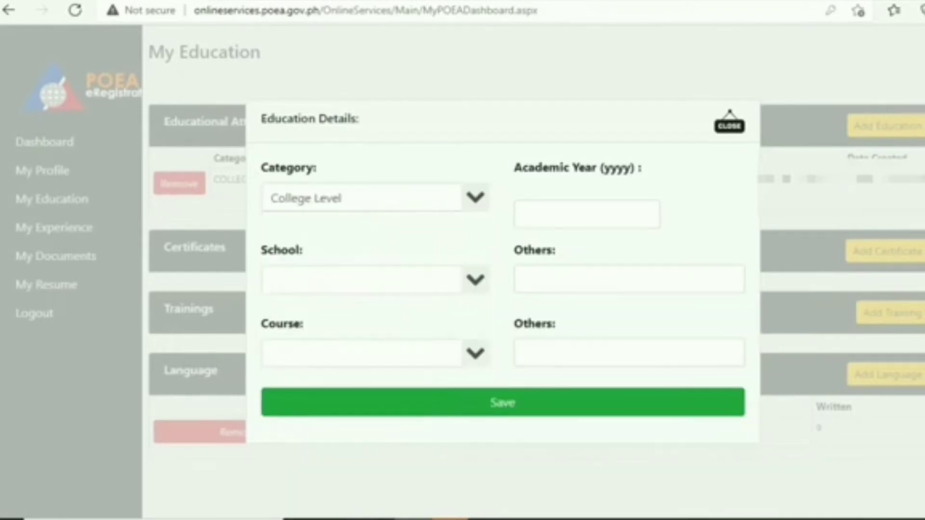
{"action": "left_click", "coordinate": [361, 198]}
{"action": "left_click", "coordinate": [320, 316]}
Enter 2018 as the academic year of the education entry
{"action": "left_click", "coordinate": [587, 214]}
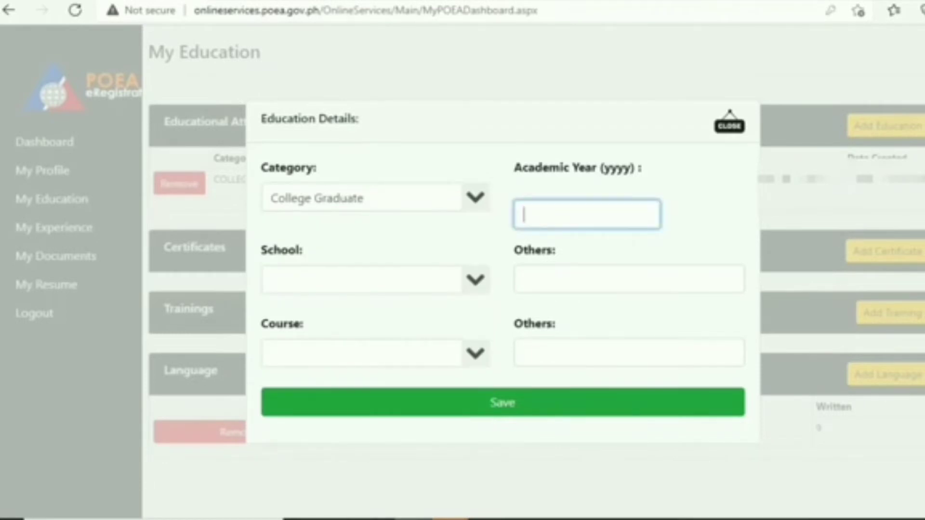
{"action": "type", "text": "0211"}
{"action": "key", "text": "BackSpace"}
{"action": "key", "text": "BackSpace"}
{"action": "key", "text": "BackSpace"}
{"action": "key", "text": "BackSpace"}
{"action": "type", "text": "2018"}
Choose Polytechnic University of the Philippines-Manila as the school, and close the education entry without saving
{"action": "left_click", "coordinate": [361, 280]}
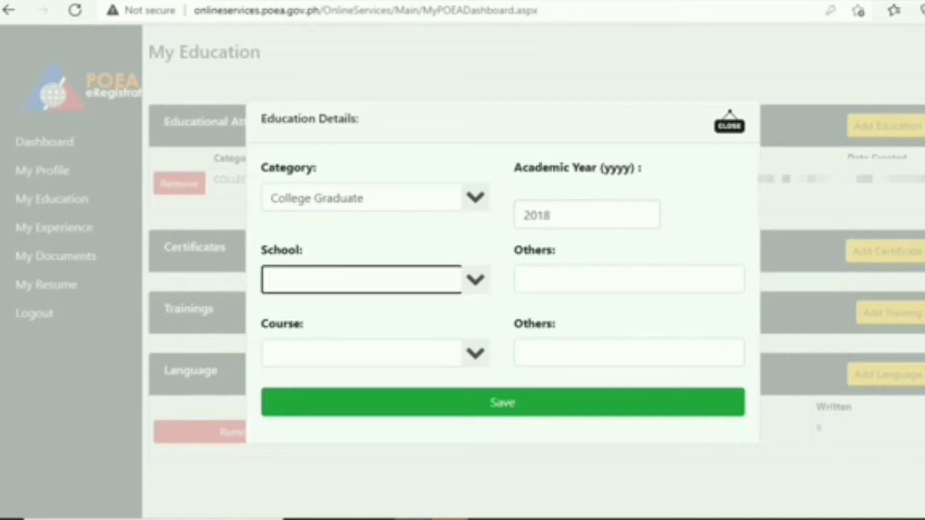
{"action": "type", "text": "POLANGUI COMMUNITY COLLEGE"}
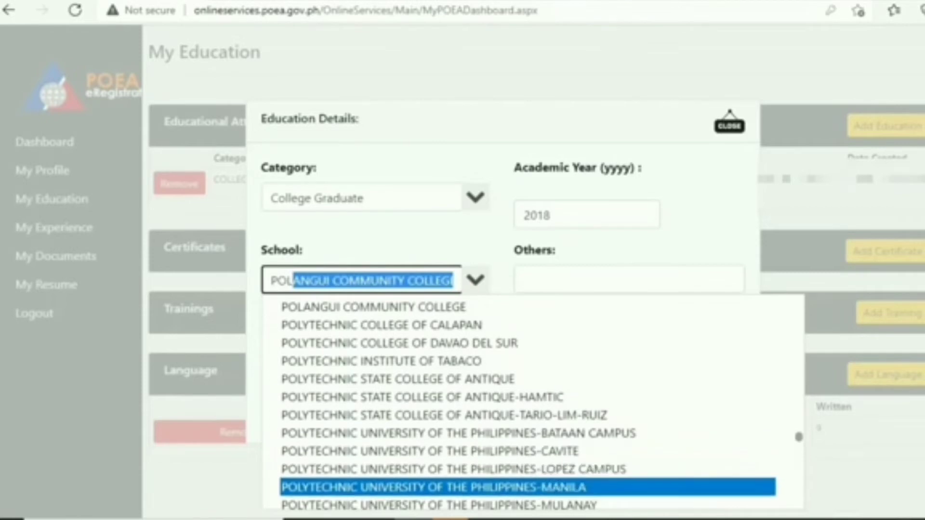
{"action": "key", "text": "Return"}
{"action": "left_click", "coordinate": [578, 279]}
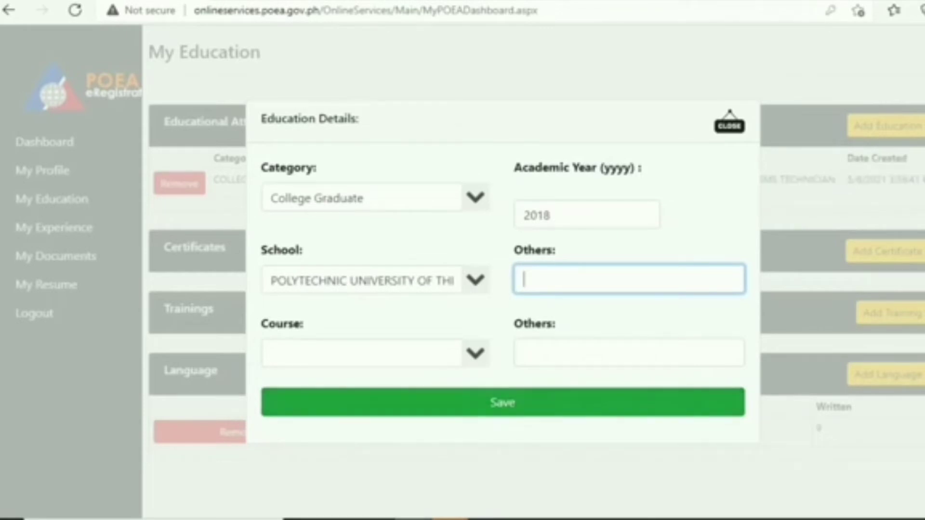
{"action": "left_click", "coordinate": [730, 123]}
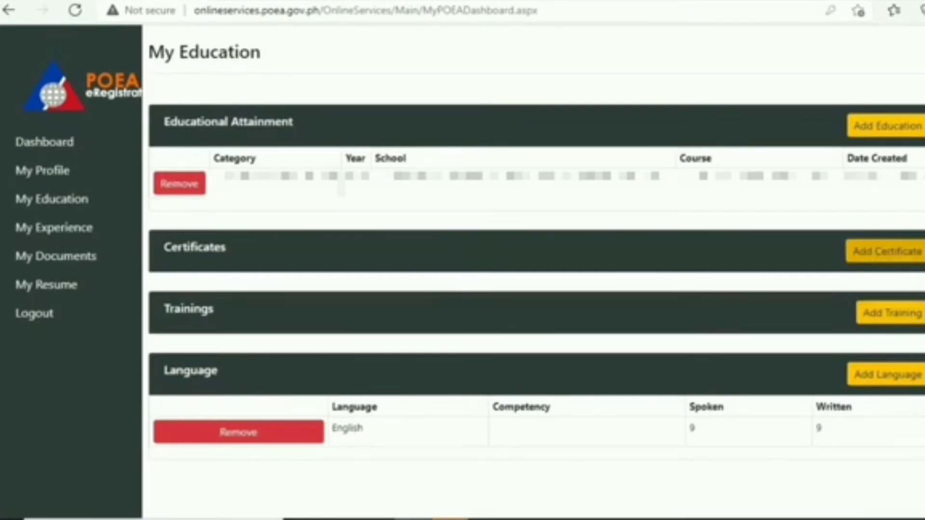
Examine the fields of the new certificate and new training forms, closing each without saving
{"action": "left_click", "coordinate": [886, 251]}
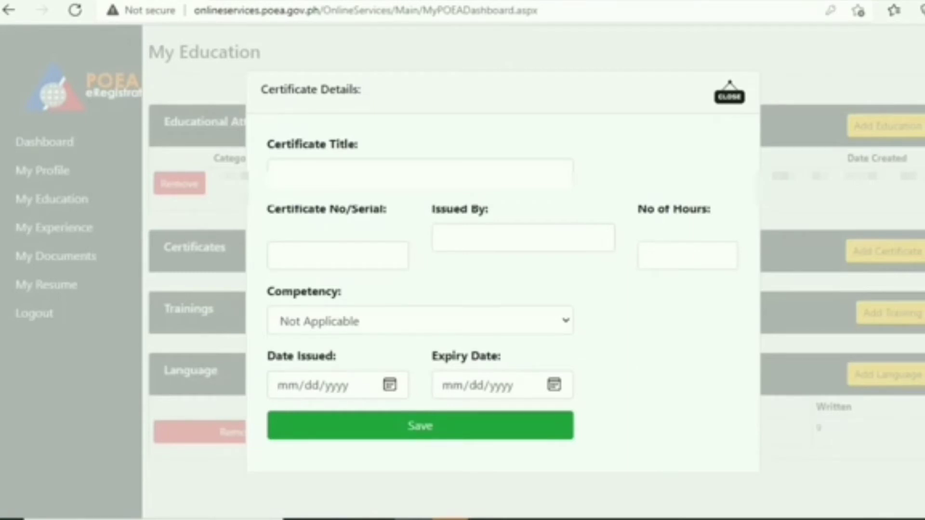
{"action": "left_click", "coordinate": [729, 91]}
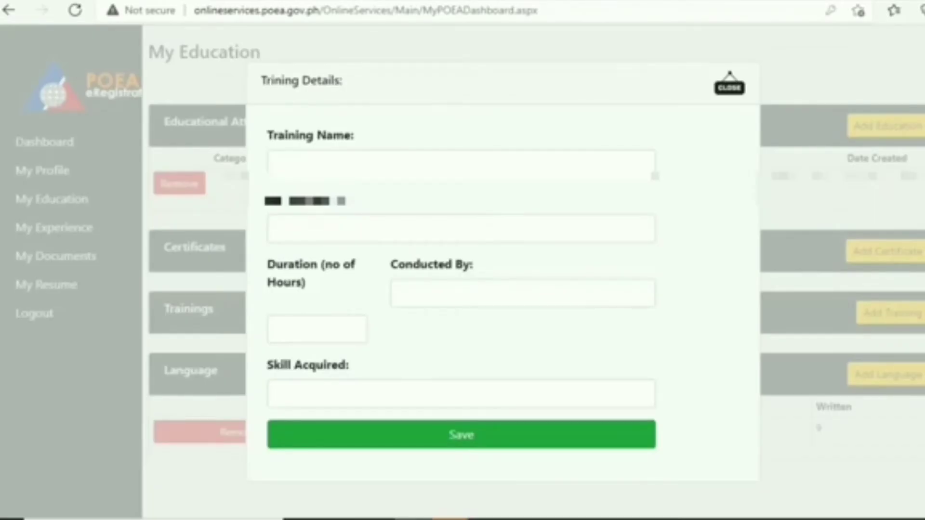
{"action": "left_click", "coordinate": [729, 88]}
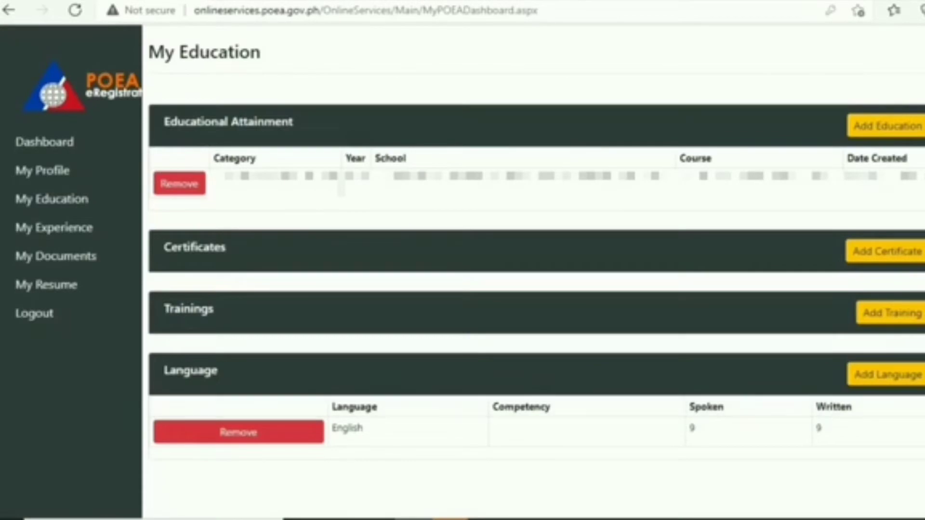
Open a new language entry and look through the list of available languages
{"action": "left_click", "coordinate": [887, 374]}
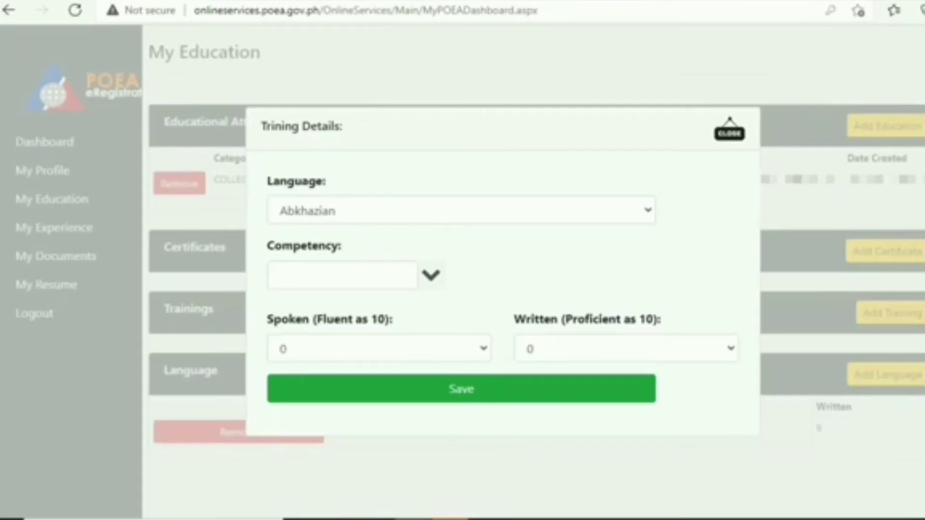
{"action": "left_click", "coordinate": [461, 211]}
{"action": "scroll", "coordinate": [457, 376], "scroll_direction": "down", "scroll_amount": 10}
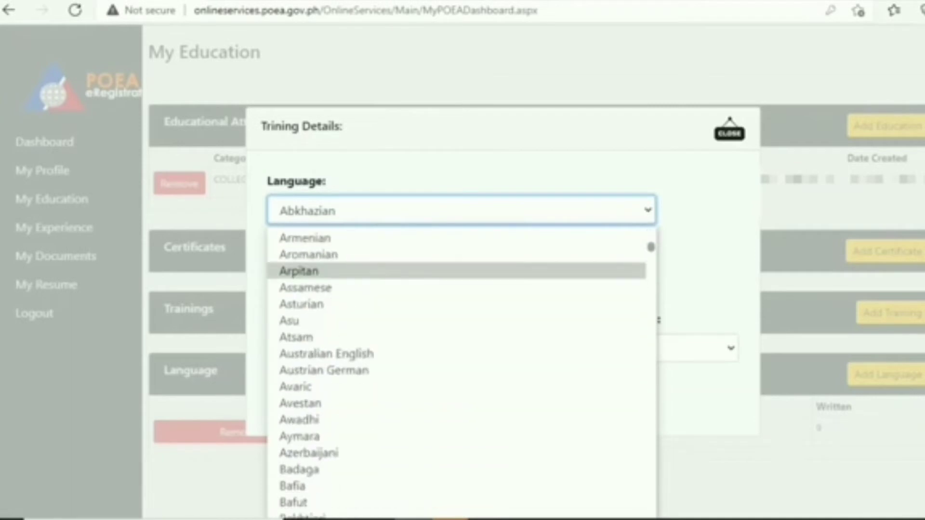
{"action": "scroll", "coordinate": [457, 350], "scroll_direction": "down", "scroll_amount": 10}
{"action": "scroll", "coordinate": [462, 371], "scroll_direction": "down", "scroll_amount": 12}
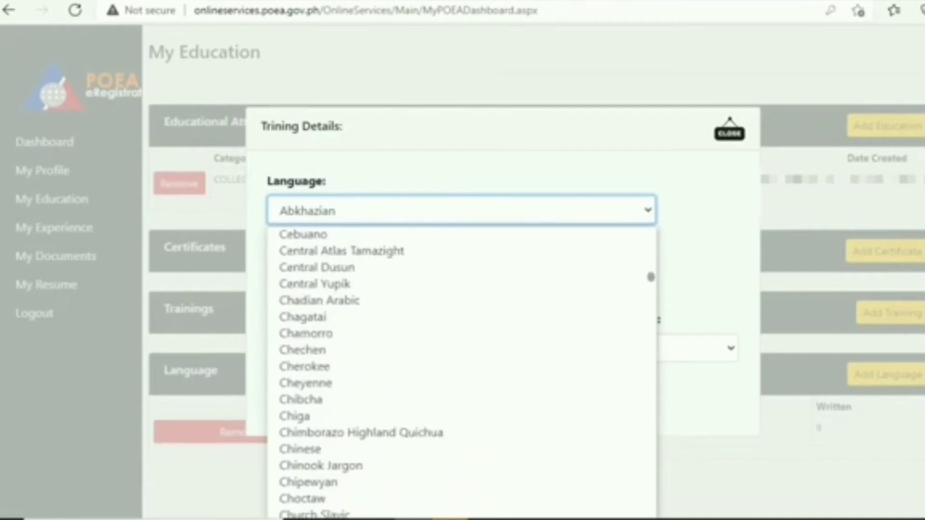
{"action": "scroll", "coordinate": [462, 371], "scroll_direction": "down", "scroll_amount": 5}
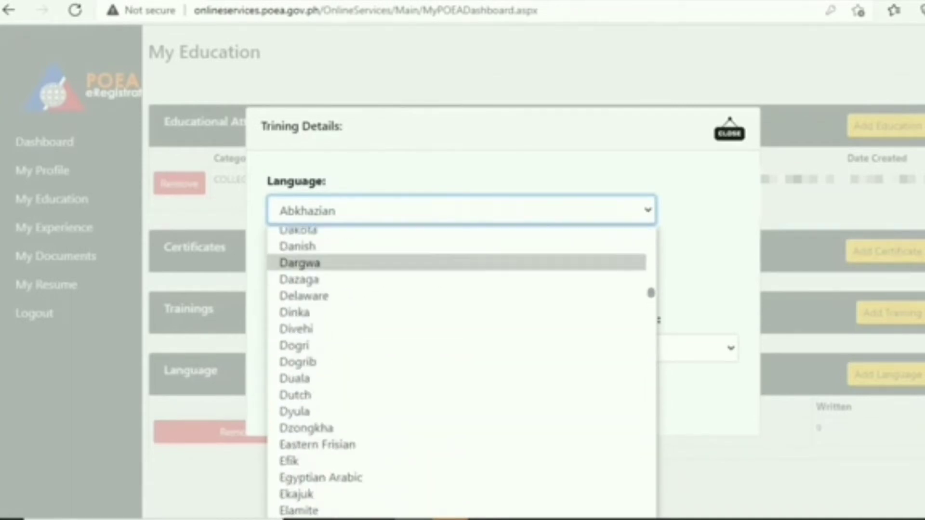
{"action": "scroll", "coordinate": [462, 310], "scroll_direction": "down", "scroll_amount": 10}
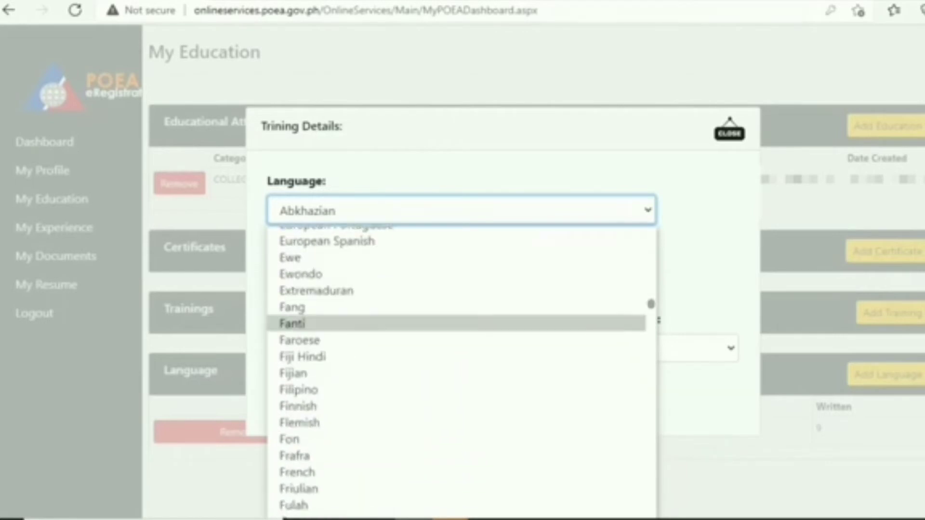
{"action": "left_click", "coordinate": [703, 270]}
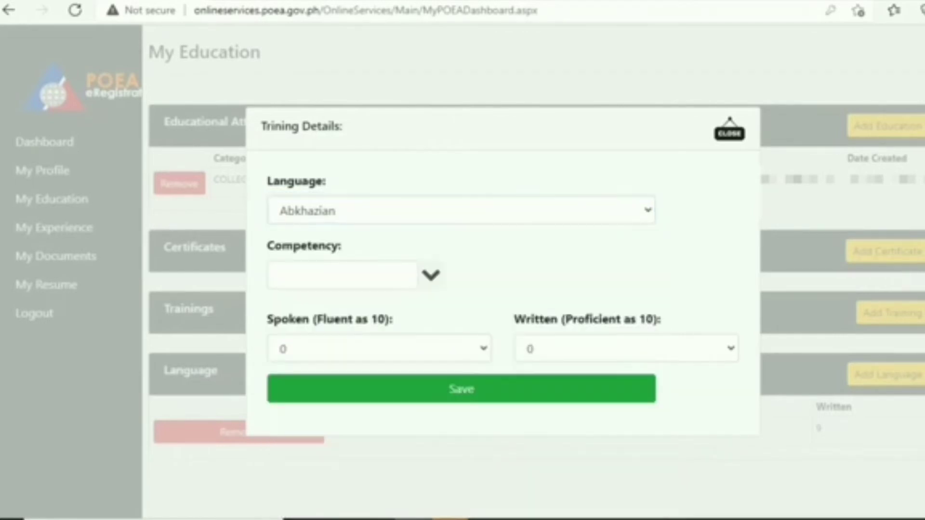
Set the language entry's spoken and written ratings to 10, and close the entry without saving
{"action": "left_click", "coordinate": [380, 348]}
{"action": "left_click", "coordinate": [379, 272]}
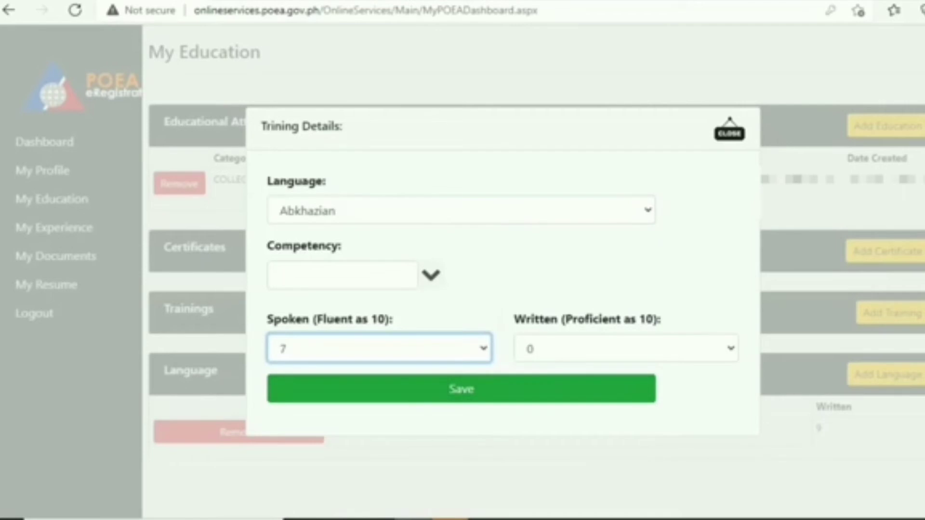
{"action": "left_click", "coordinate": [379, 348]}
{"action": "left_click", "coordinate": [379, 323]}
{"action": "left_click", "coordinate": [626, 348]}
{"action": "key", "text": "Return"}
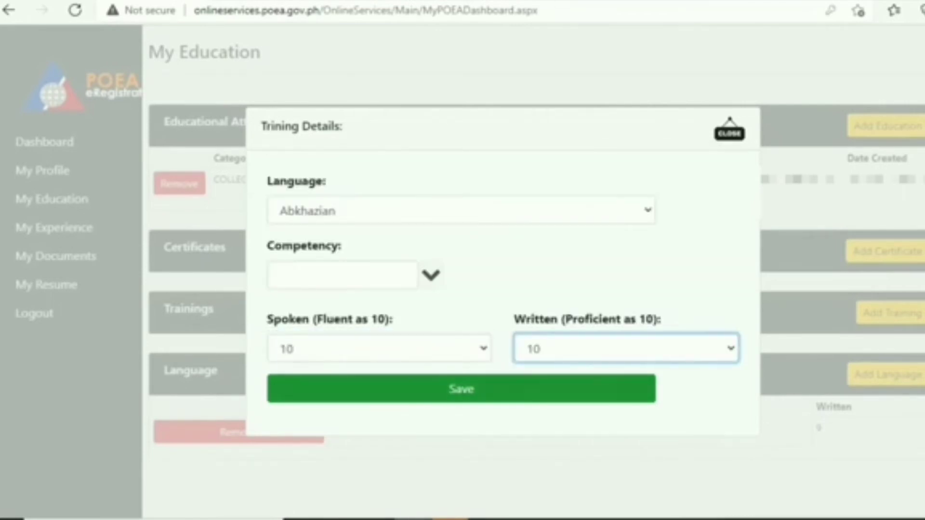
{"action": "left_click", "coordinate": [730, 130]}
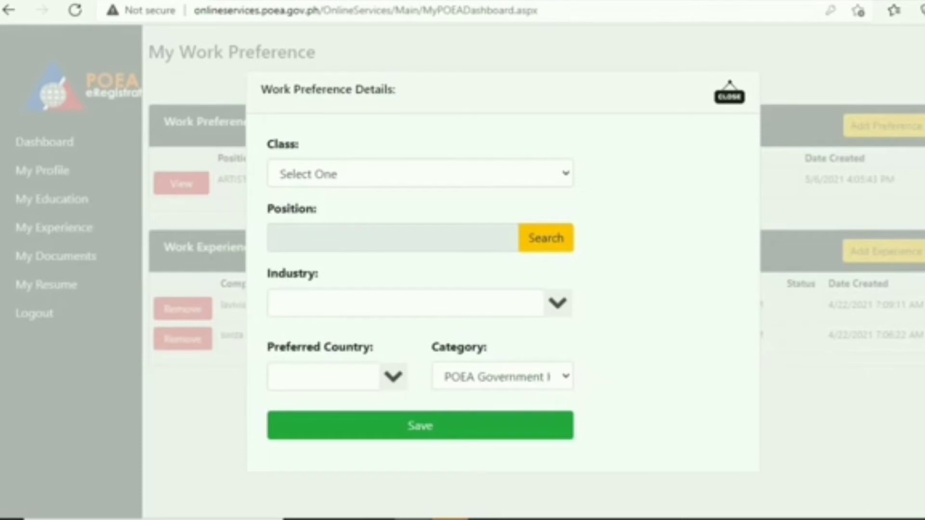
Examine the category and preferred country options of the new work preference form, and close it without saving
{"action": "left_click", "coordinate": [502, 377]}
{"action": "left_click", "coordinate": [503, 377]}
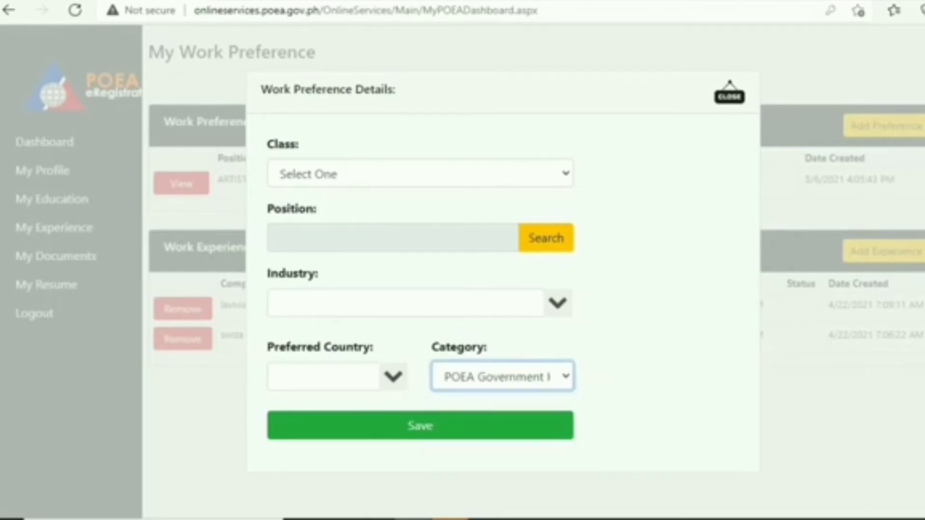
{"action": "left_click", "coordinate": [393, 377]}
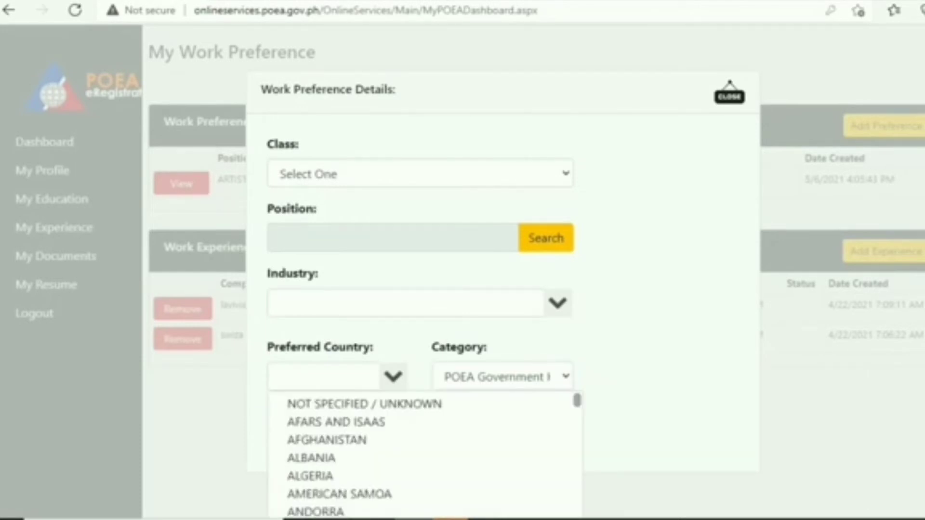
{"action": "left_click", "coordinate": [393, 377]}
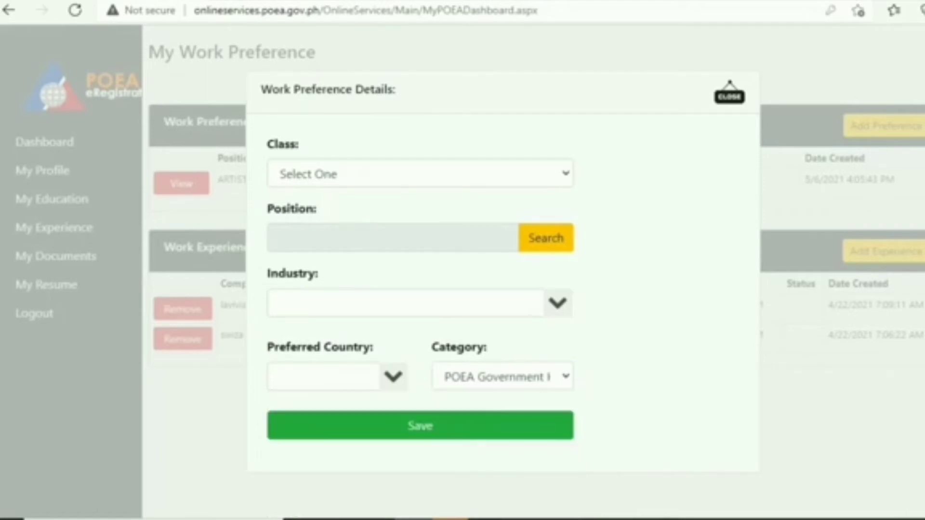
{"action": "left_click", "coordinate": [502, 376]}
{"action": "left_click", "coordinate": [503, 376]}
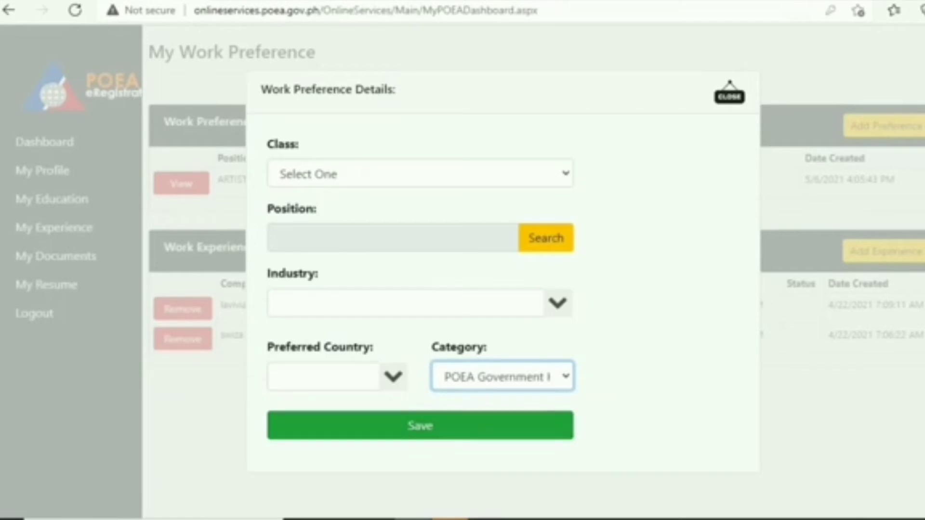
{"action": "left_click", "coordinate": [729, 93]}
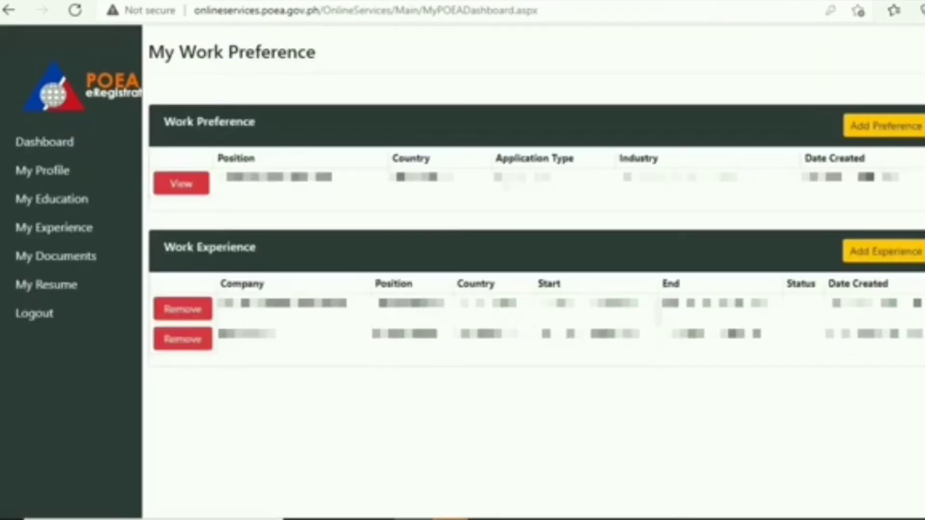
Open a new work experience entry, examine its company and position fields, and close it without saving
{"action": "left_click", "coordinate": [891, 251]}
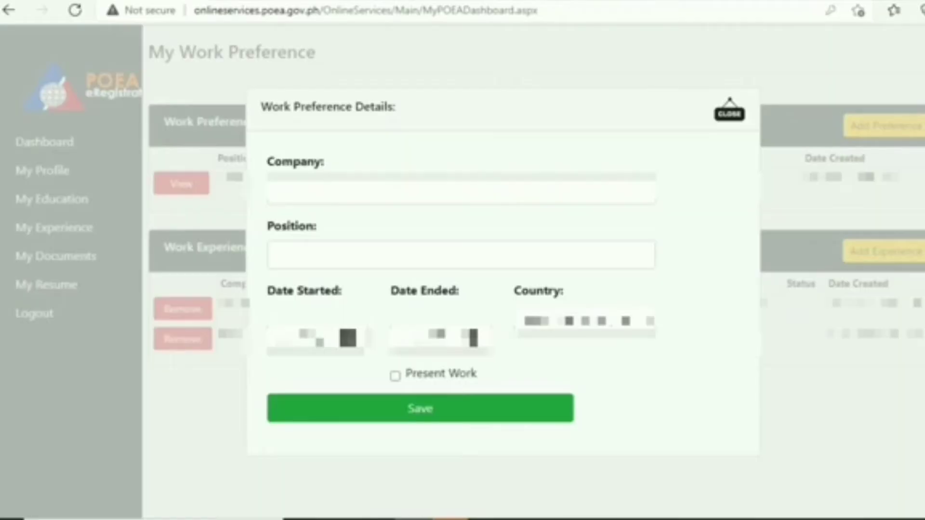
{"action": "left_click", "coordinate": [461, 190]}
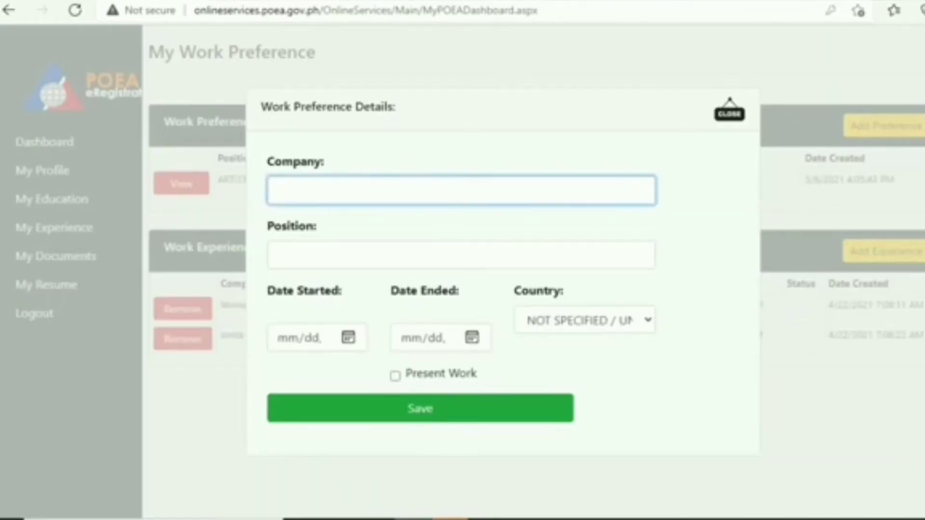
{"action": "left_click", "coordinate": [461, 254]}
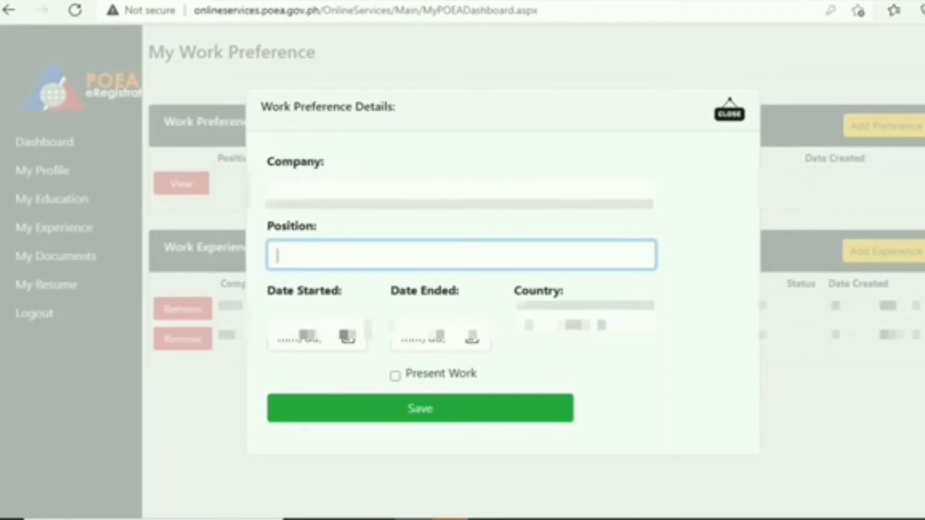
{"action": "left_click", "coordinate": [730, 111]}
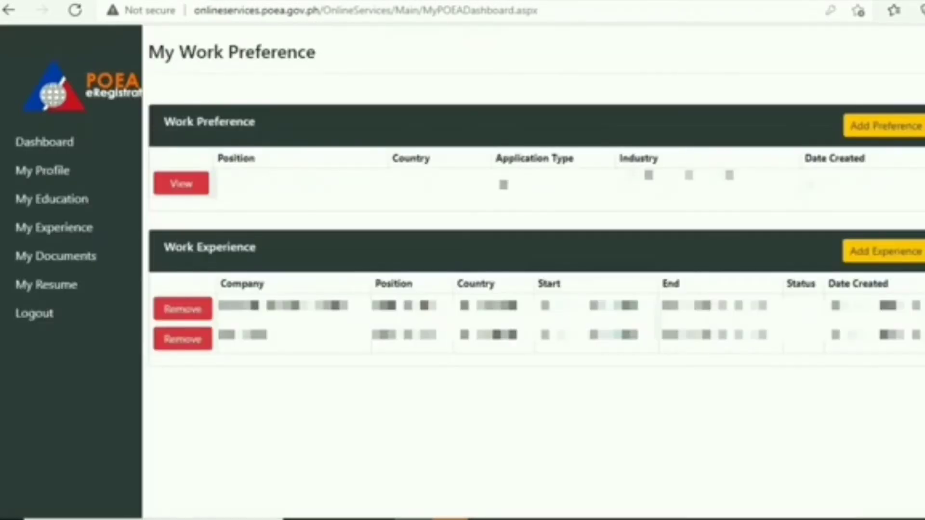
Open My Documents, examine the fields of a new document entry, and close it without saving
{"action": "left_click", "coordinate": [56, 256]}
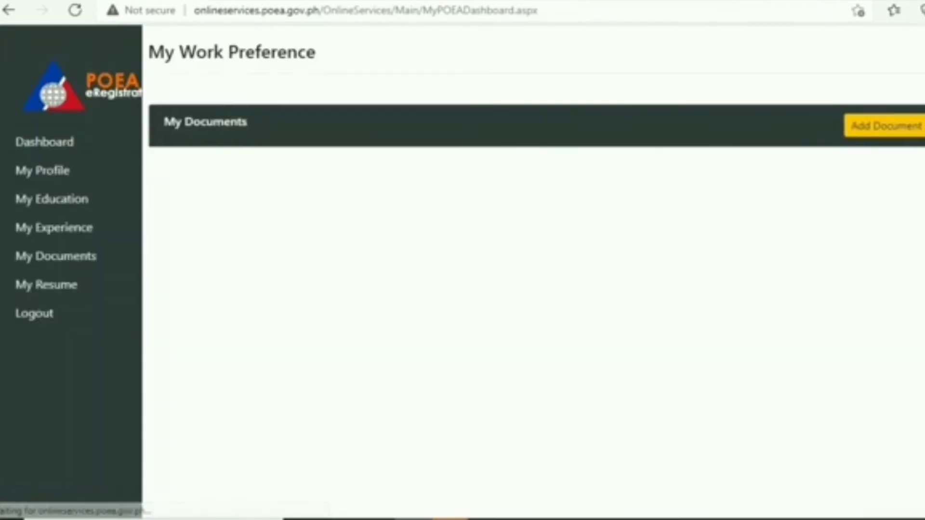
{"action": "left_click", "coordinate": [886, 126]}
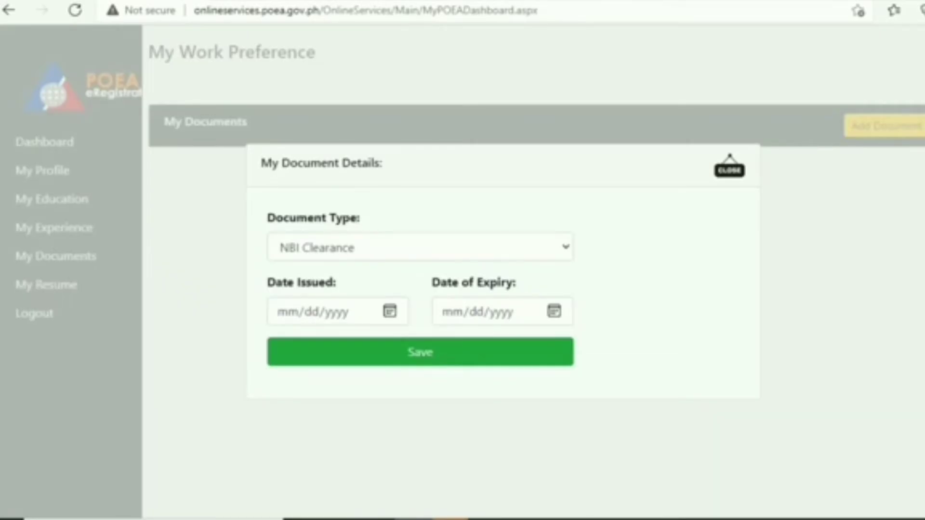
{"action": "left_click", "coordinate": [729, 167]}
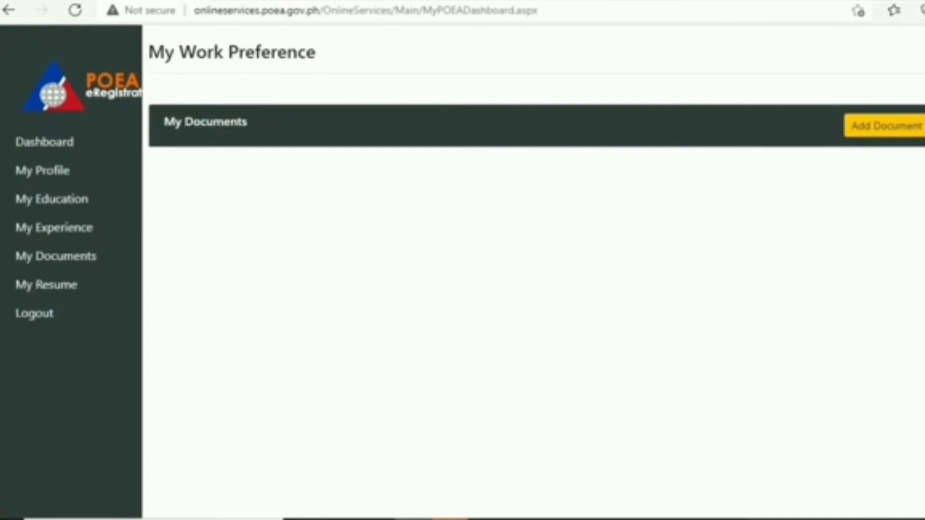
Open the printable resume and review its sections
{"action": "left_click", "coordinate": [46, 284]}
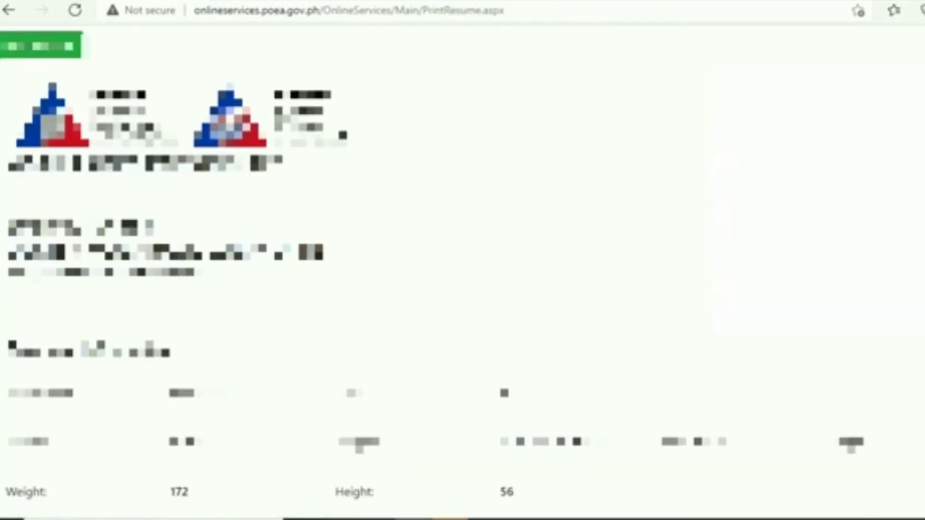
{"action": "scroll", "coordinate": [462, 270], "scroll_direction": "down", "scroll_amount": 10}
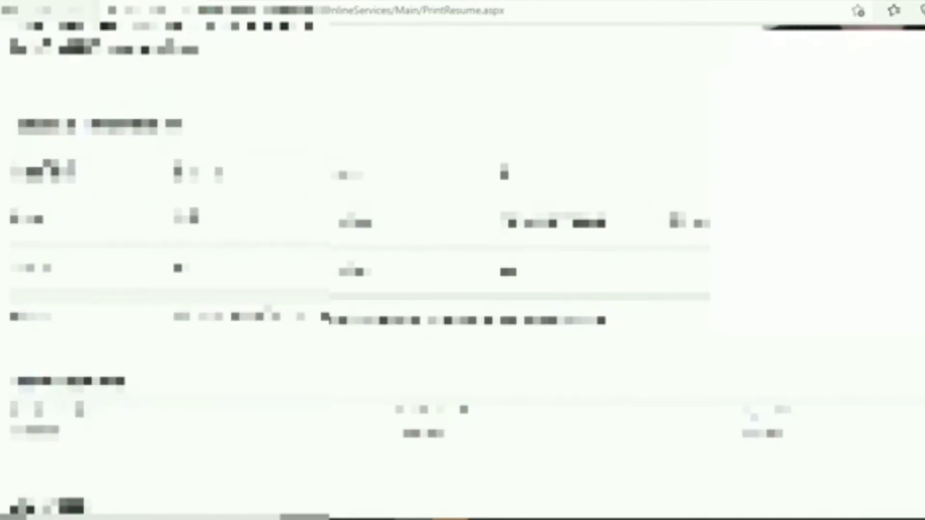
{"action": "scroll", "coordinate": [463, 270], "scroll_direction": "down", "scroll_amount": 10}
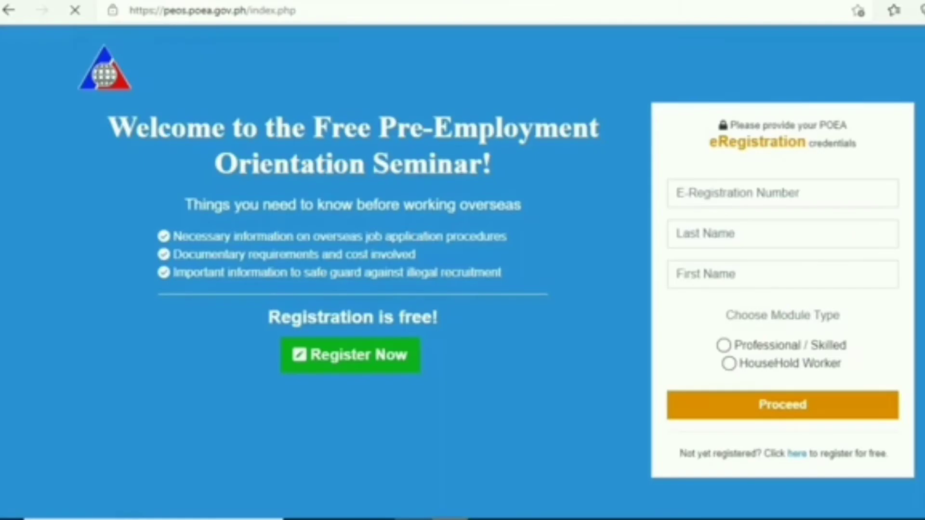
{"action": "left_click", "coordinate": [486, 519]}
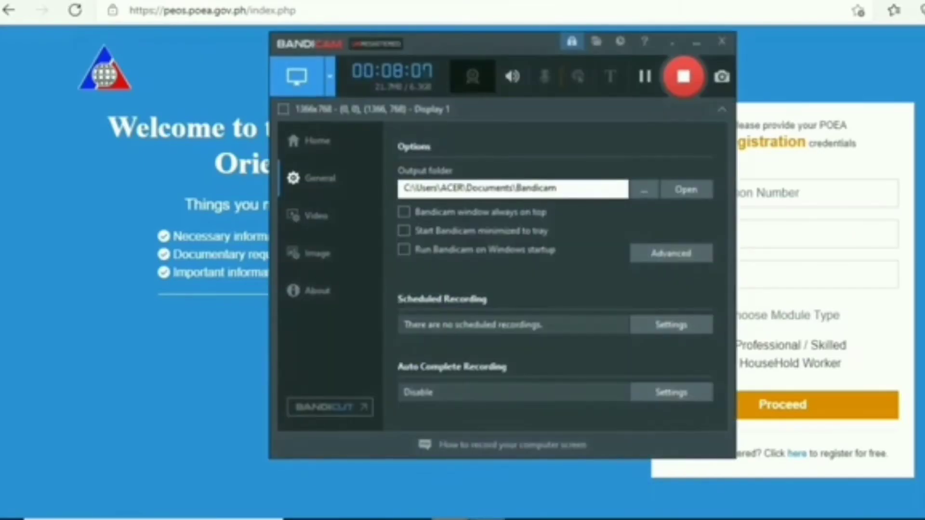
{"action": "left_click", "coordinate": [486, 519]}
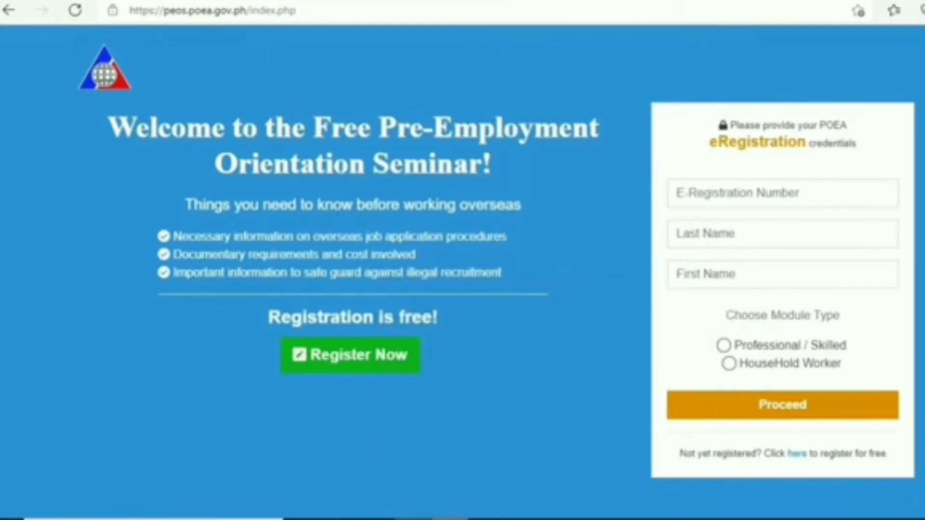
Sign in to the Pre-Employment Orientation Seminar with the e-registration number, last name and first name, choosing the Professional / Skilled module type
{"action": "left_click", "coordinate": [749, 193]}
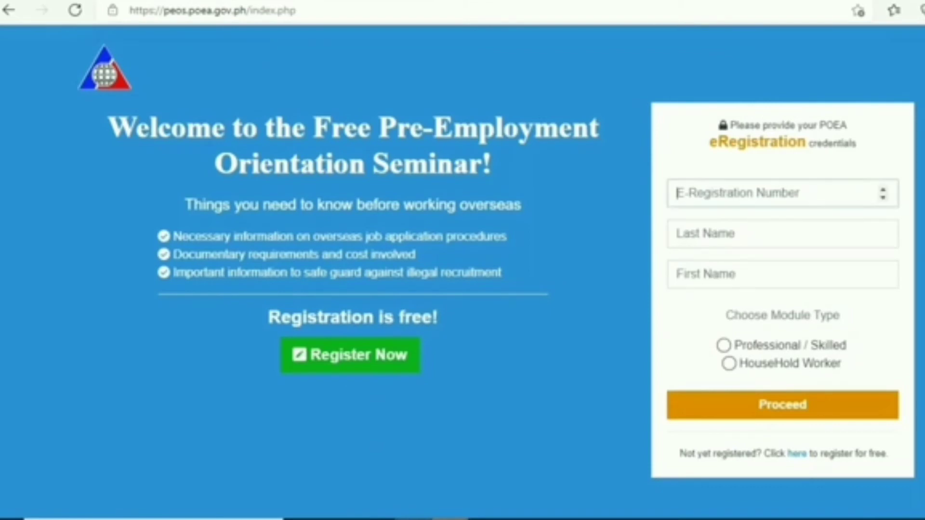
{"action": "key", "text": "ctrl+v"}
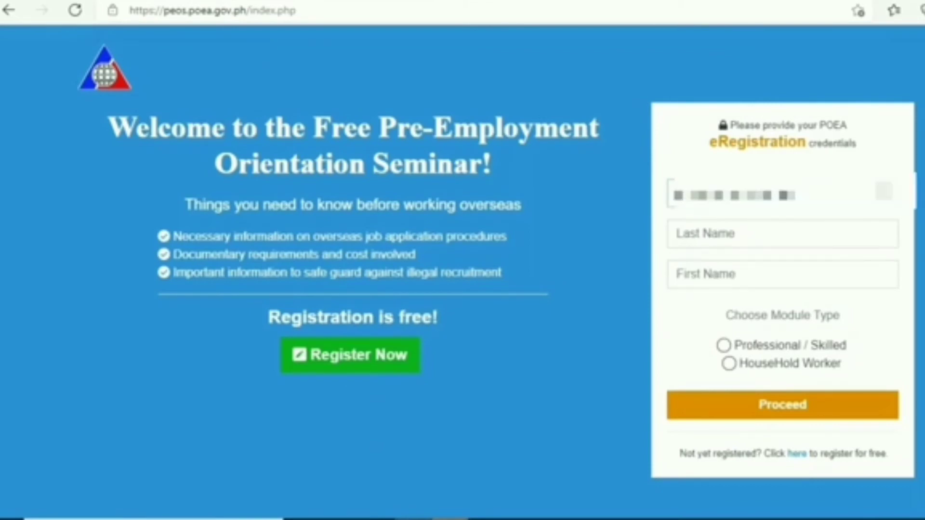
{"action": "key", "text": "ctrl+v"}
{"action": "left_click", "coordinate": [677, 235]}
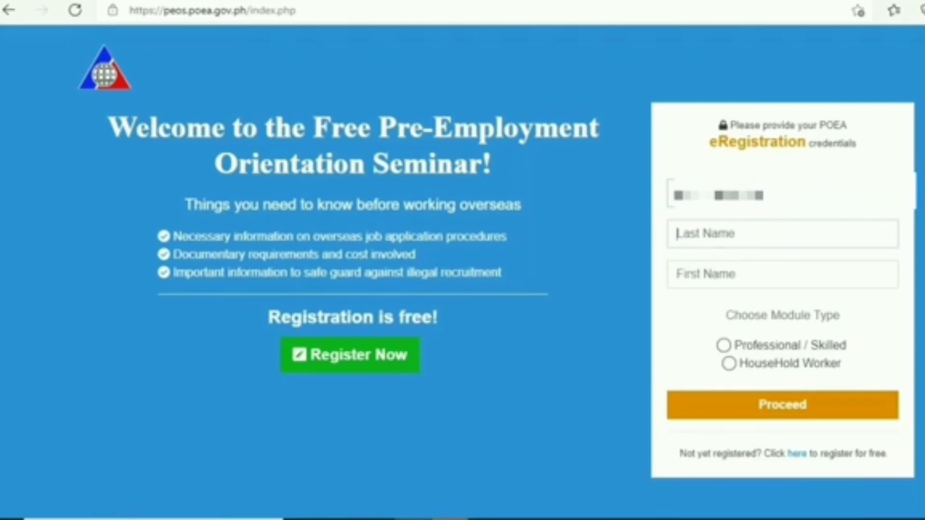
{"action": "type", "text": "???????"}
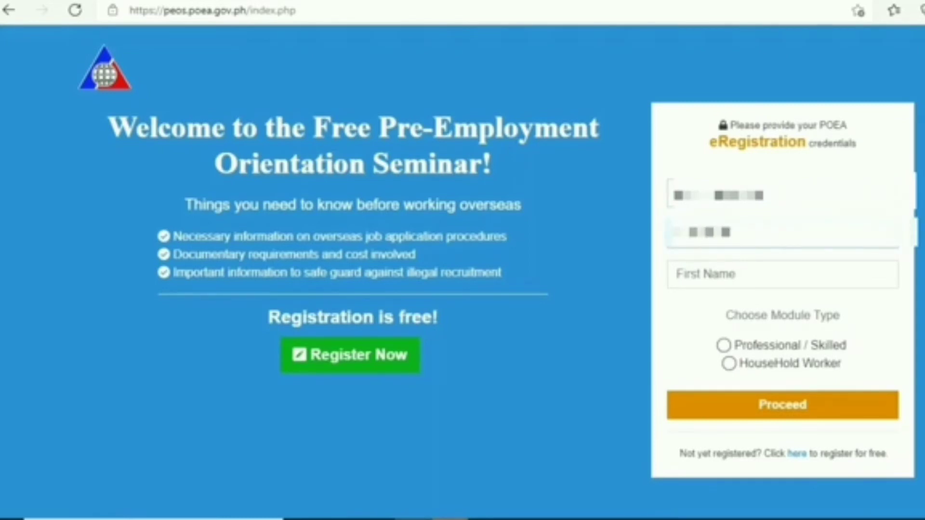
{"action": "left_click", "coordinate": [677, 274]}
{"action": "type", "text": "?"}
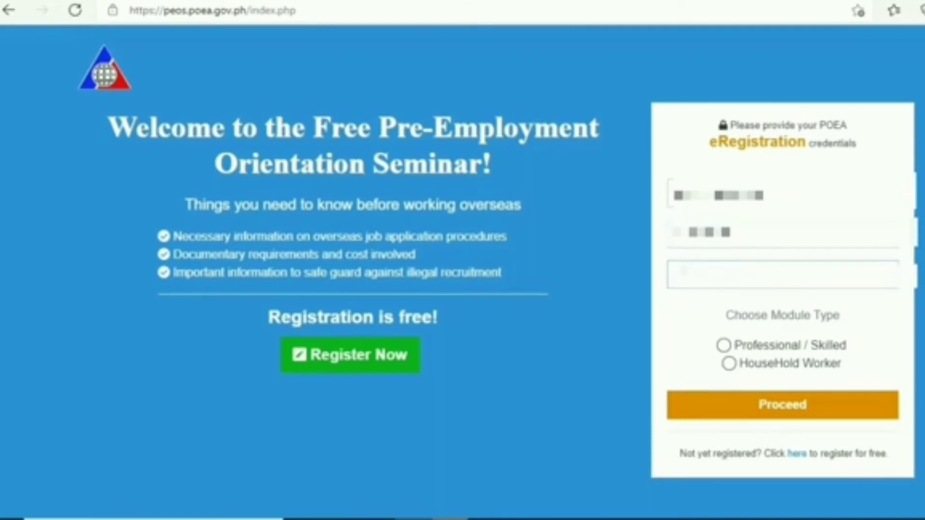
{"action": "type", "text": "?????"}
{"action": "key", "text": "Return"}
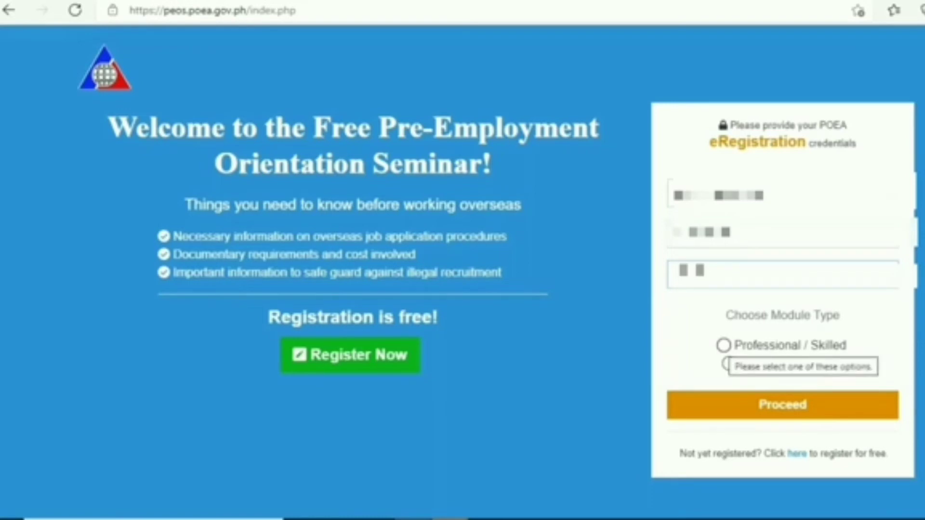
{"action": "left_click", "coordinate": [723, 346]}
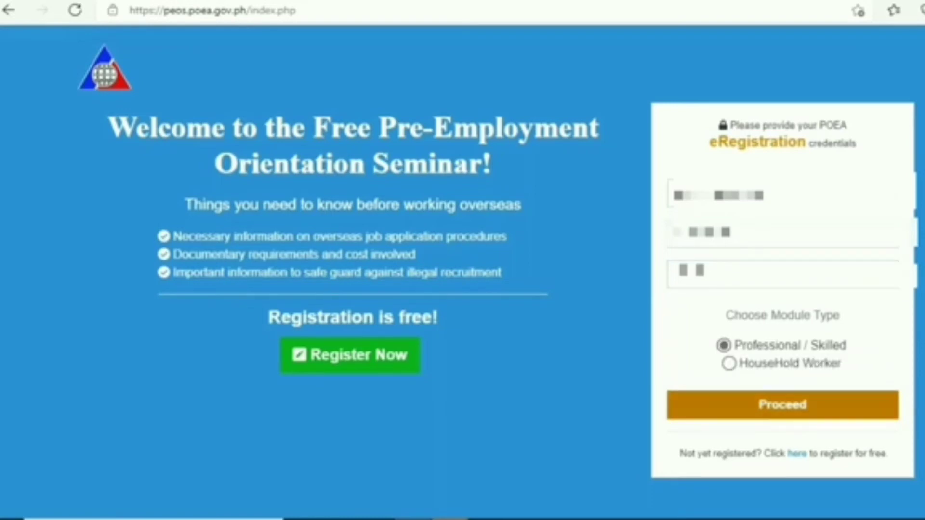
{"action": "left_click", "coordinate": [782, 405]}
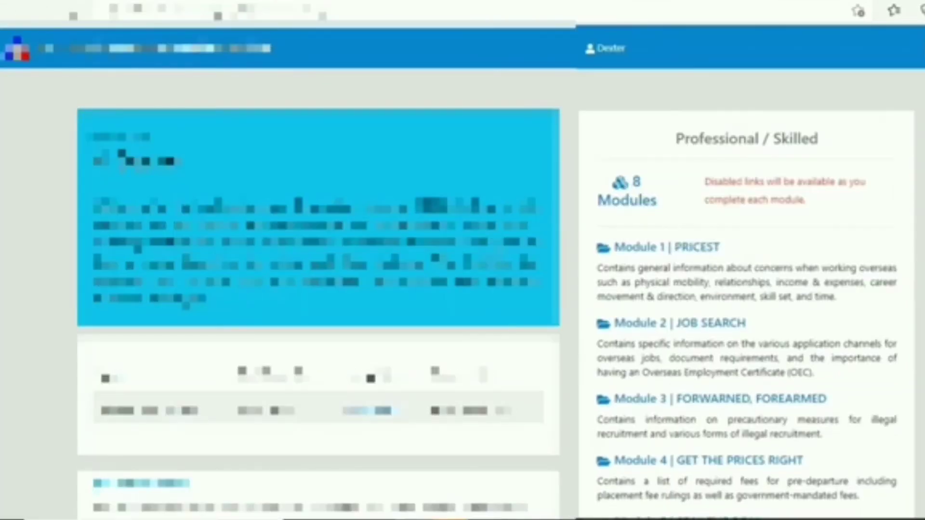
Look through the Professional / Skilled module list from Module 1 to the Print Certificate entry
{"action": "scroll", "coordinate": [496, 278], "scroll_direction": "down", "scroll_amount": 5}
{"action": "scroll", "coordinate": [496, 278], "scroll_direction": "up", "scroll_amount": 3}
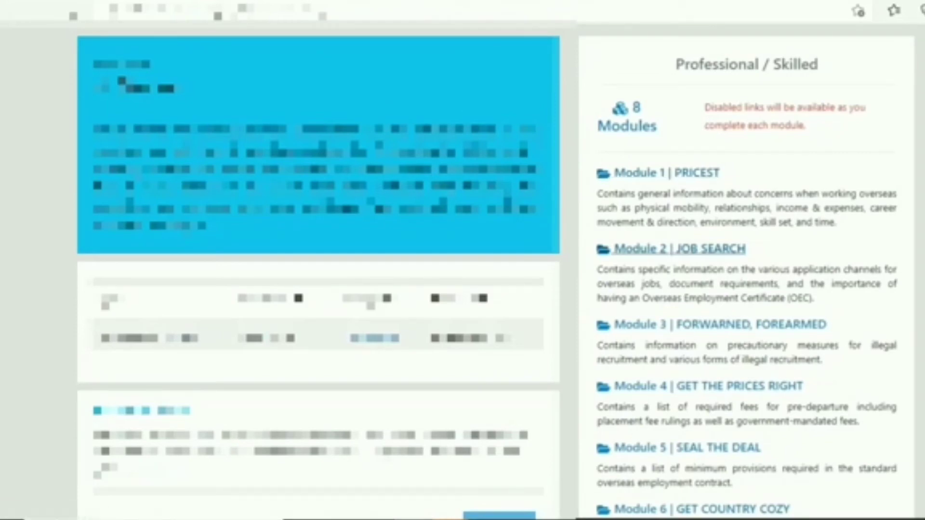
{"action": "scroll", "coordinate": [698, 337], "scroll_direction": "down", "scroll_amount": 2}
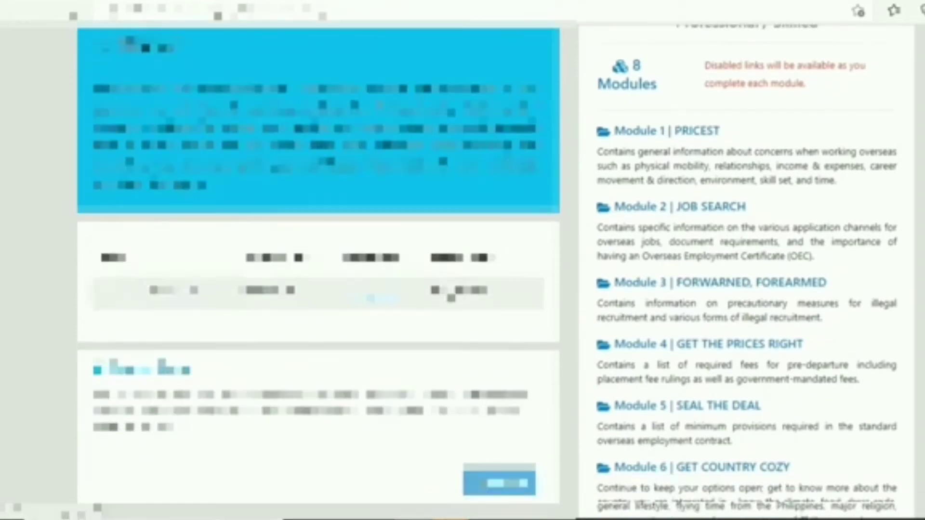
{"action": "scroll", "coordinate": [679, 374], "scroll_direction": "down", "scroll_amount": 5}
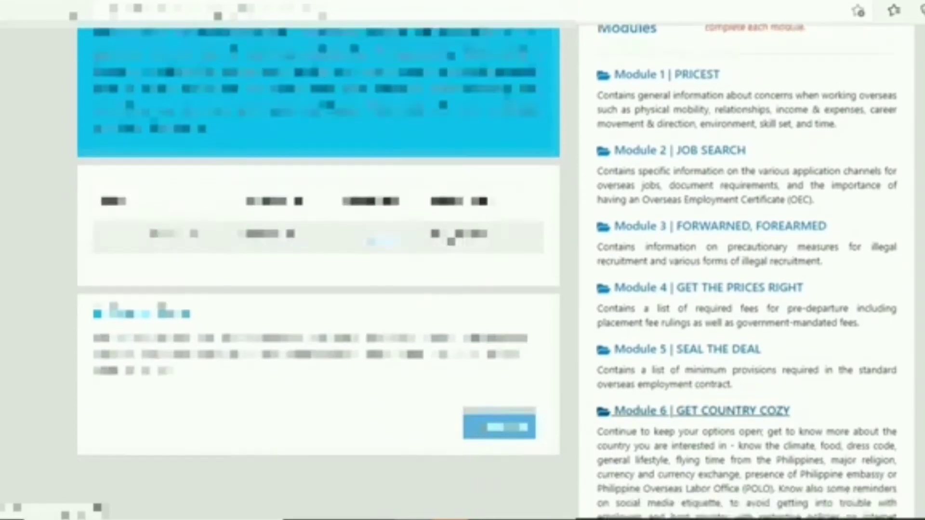
{"action": "scroll", "coordinate": [713, 349], "scroll_direction": "down", "scroll_amount": 2}
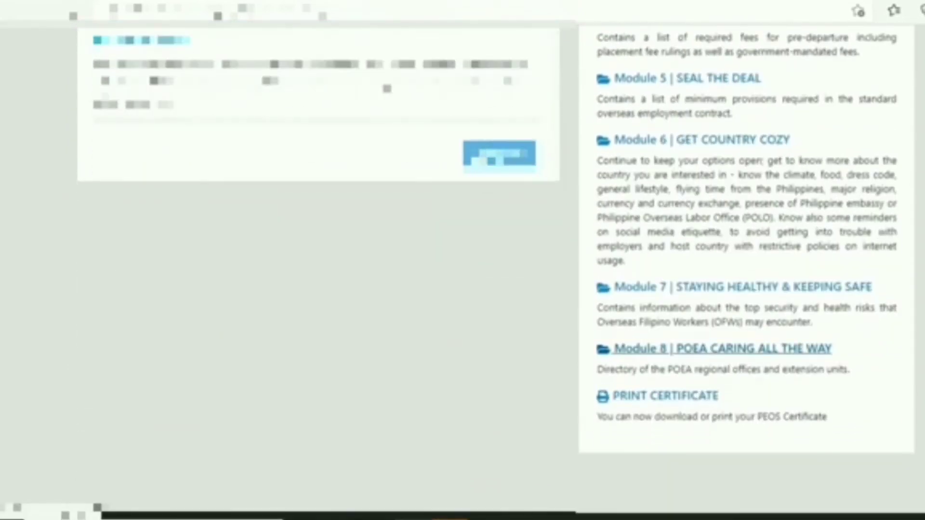
{"action": "scroll", "coordinate": [713, 349], "scroll_direction": "up", "scroll_amount": 10}
{"action": "scroll", "coordinate": [674, 322], "scroll_direction": "down", "scroll_amount": 10}
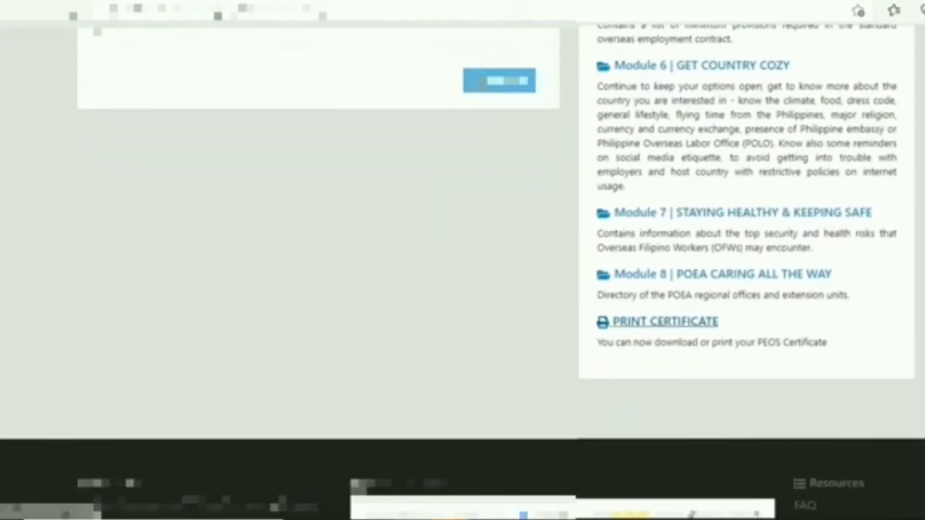